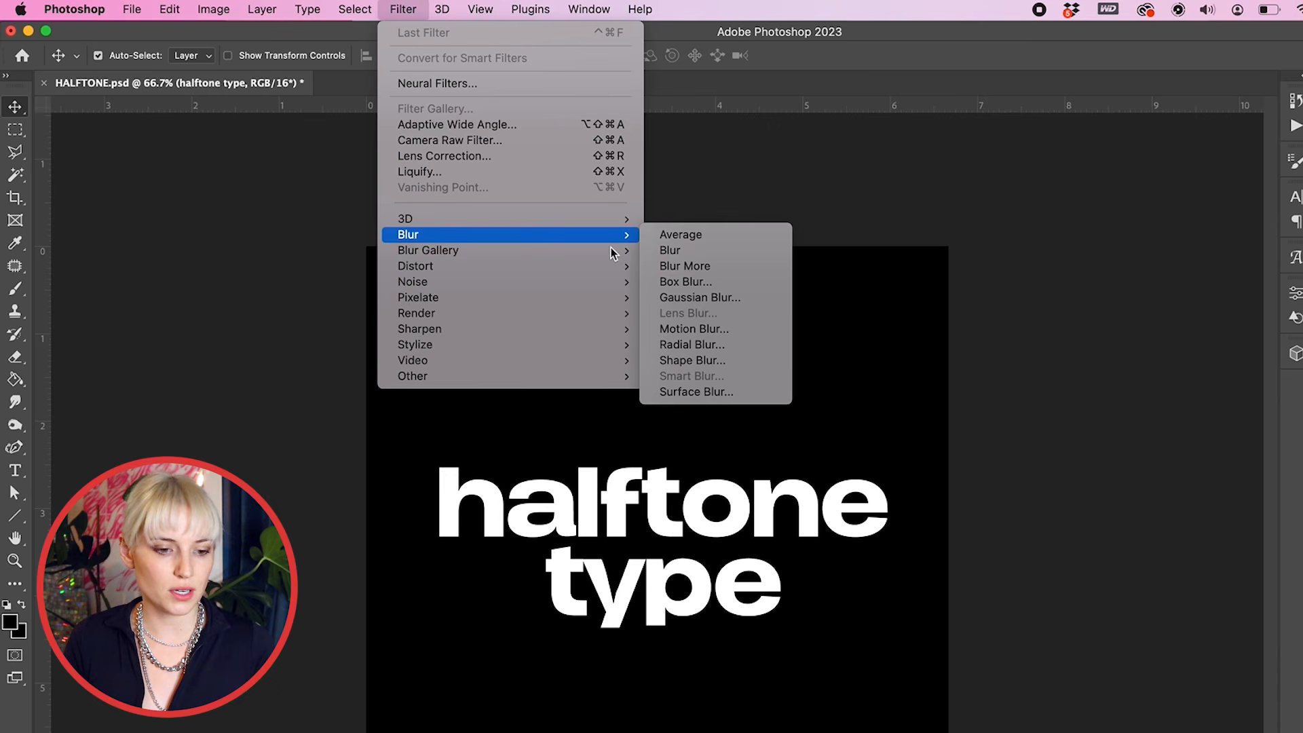
# Step: Apply a Gaussian Blur with a radius of about 13.4 pixels to the halftone type smart object
pyautogui.click(762, 307)
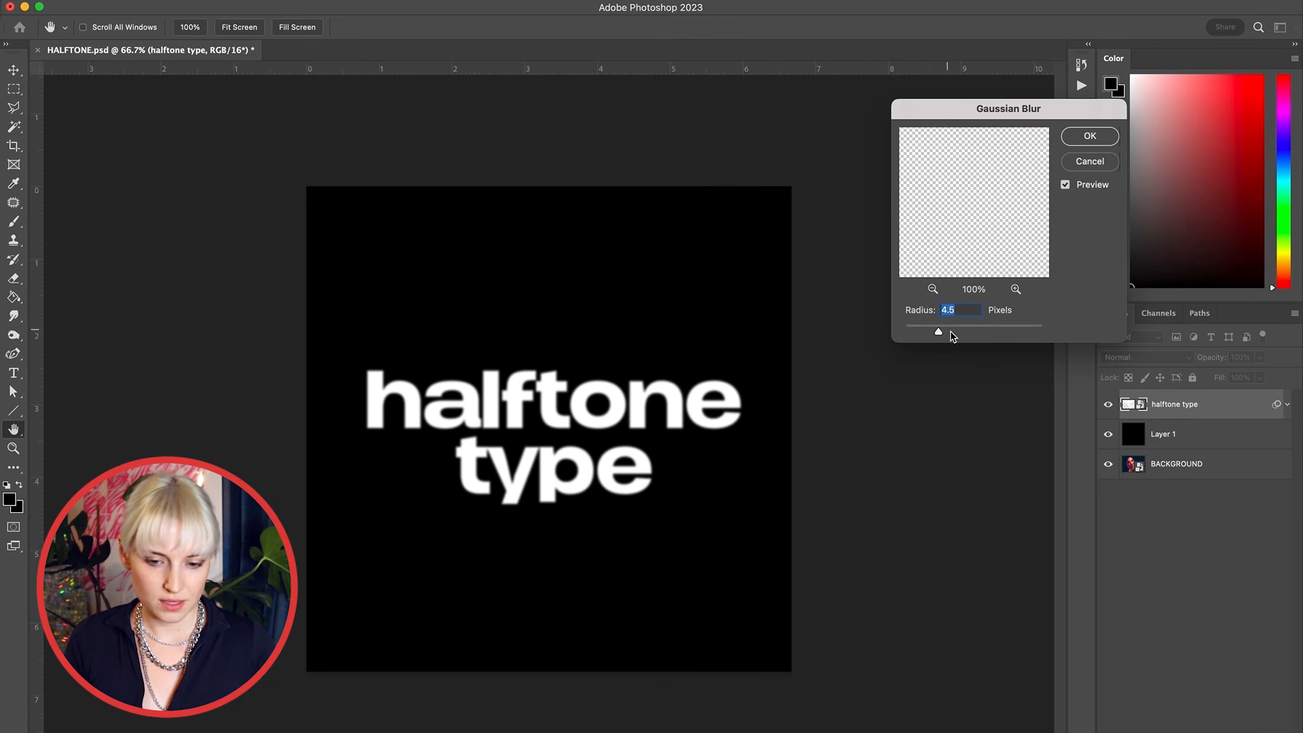
pyautogui.moveTo(953, 336); pyautogui.dragTo(986, 332)
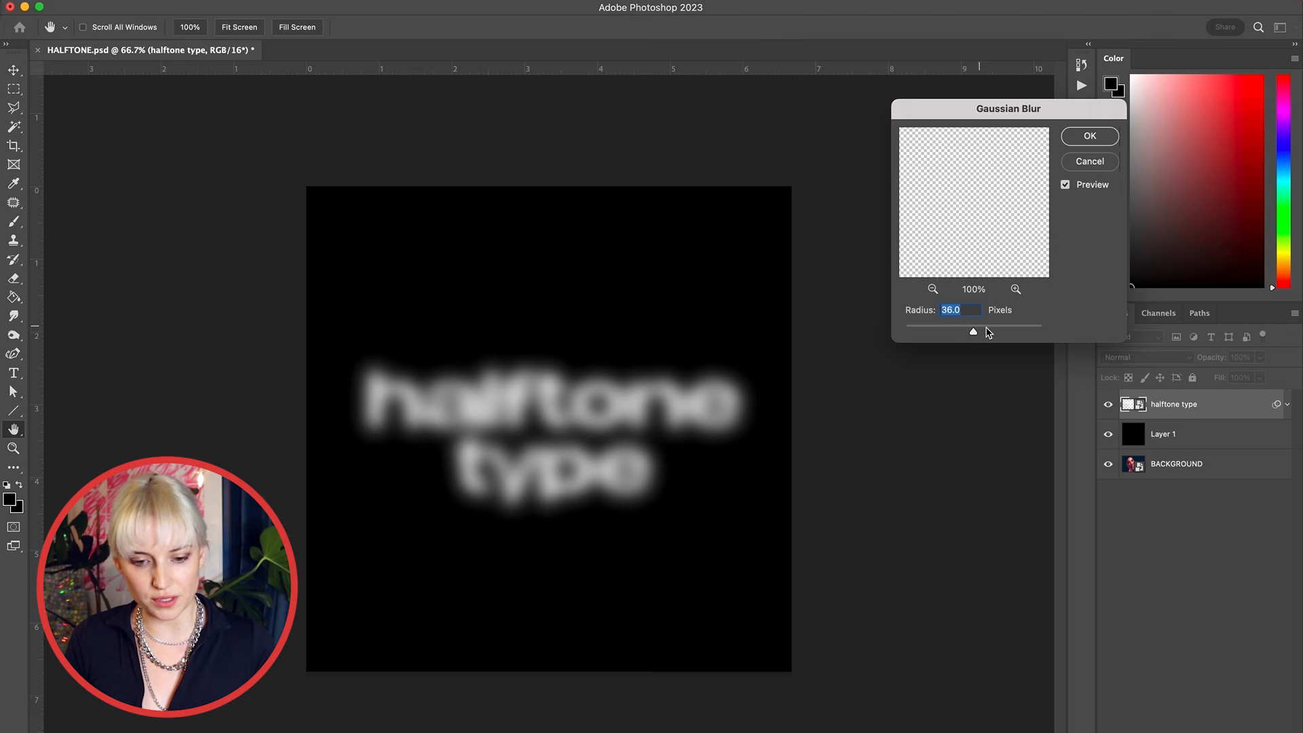
pyautogui.moveTo(975, 332); pyautogui.dragTo(955, 333)
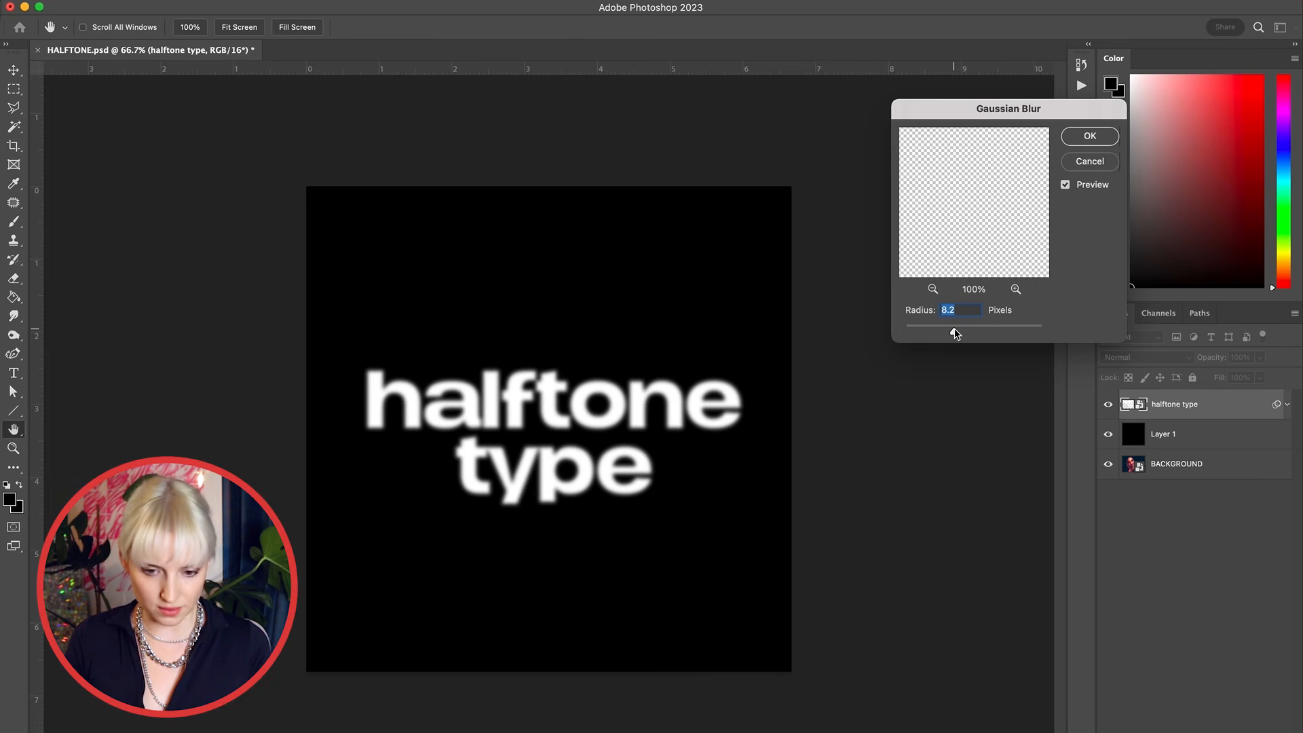
pyautogui.click(963, 332)
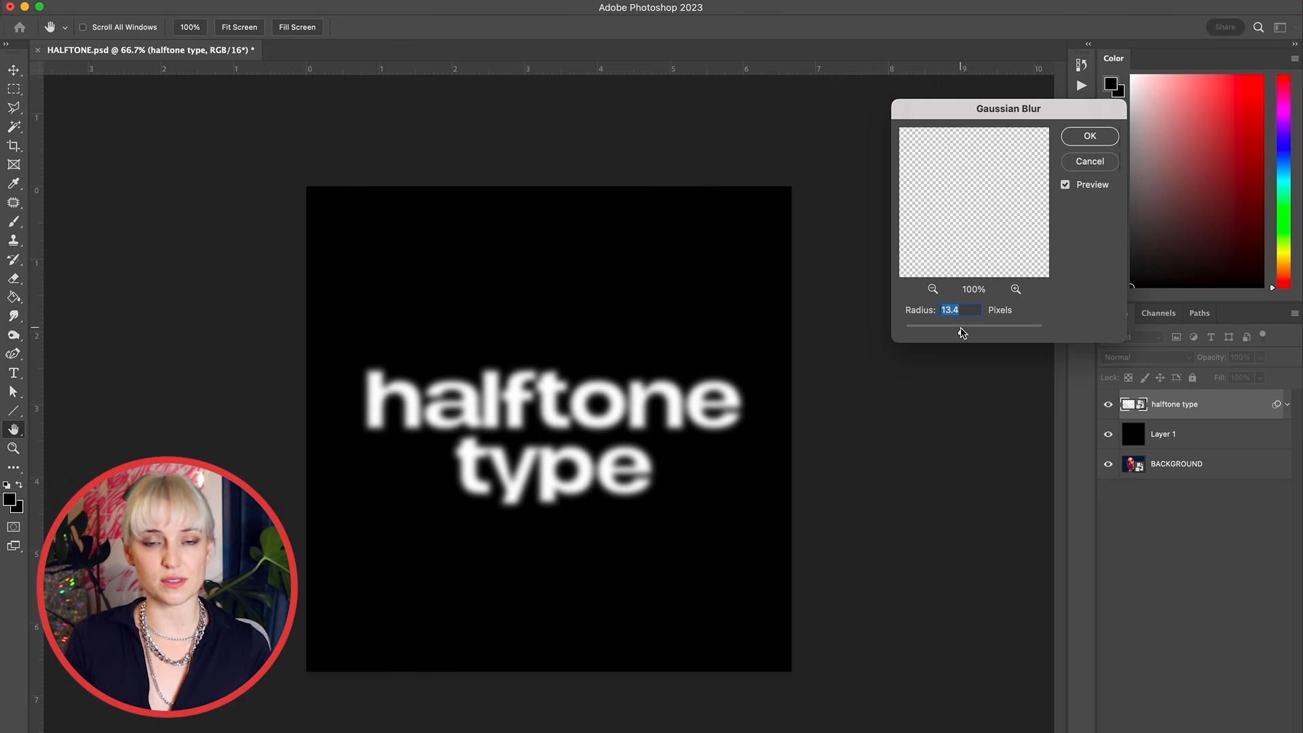
pyautogui.press('Return')
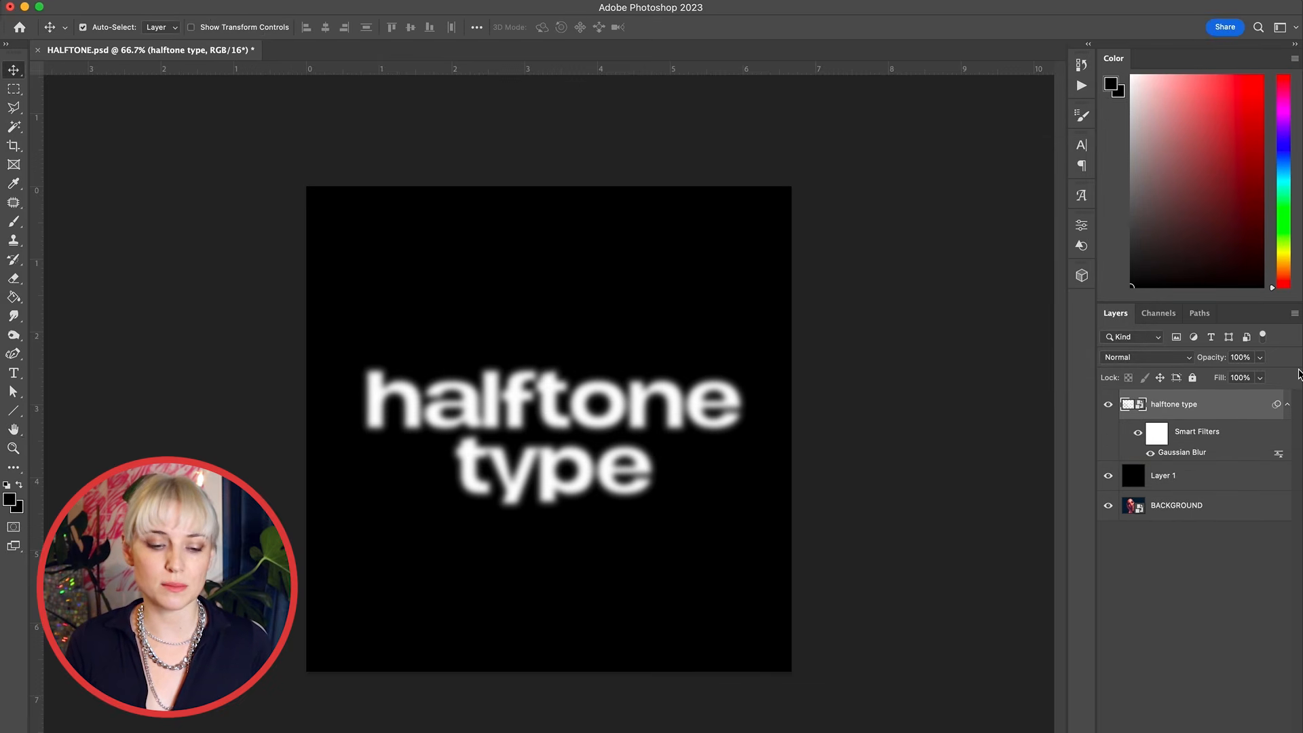
# Step: Convert the halftone type layer together with Layer 1 into a single smart object
pyautogui.keyDown('shift'); pyautogui.click(1201, 474); pyautogui.keyUp('shift')
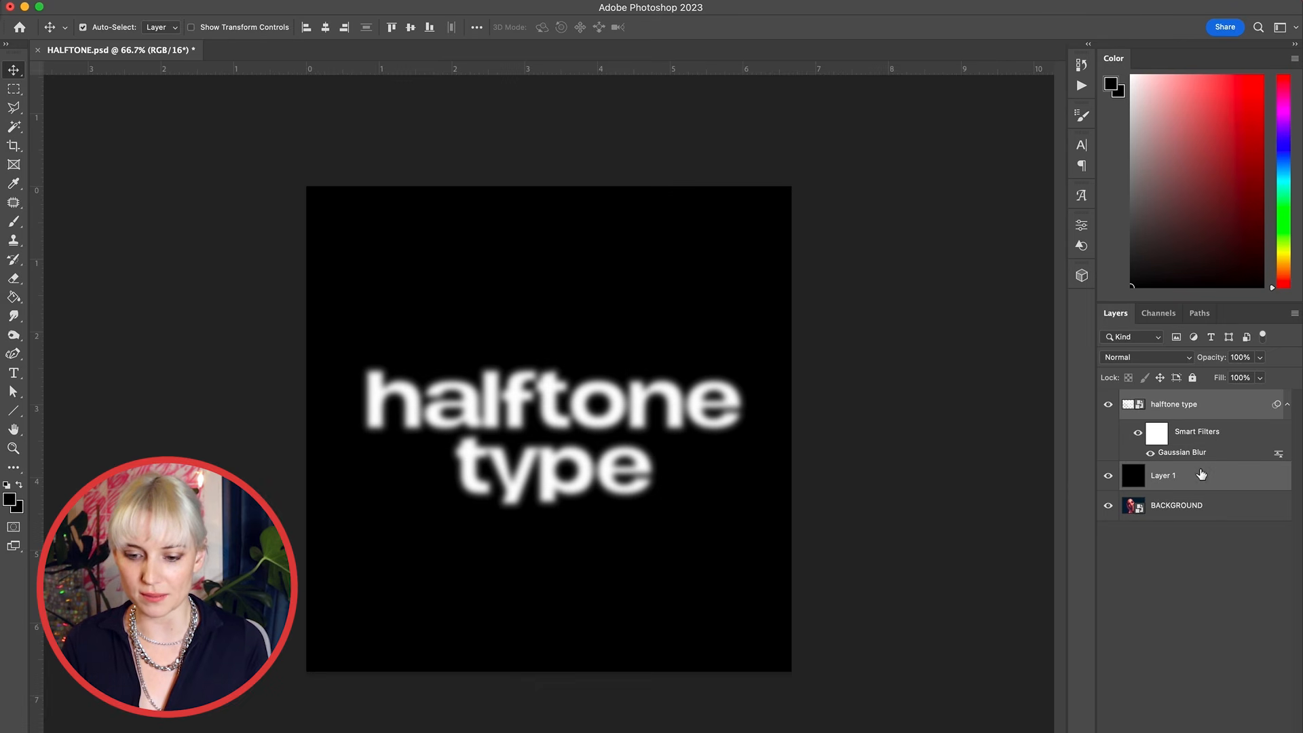
pyautogui.rightClick(1224, 406)
pyautogui.click(1151, 197)
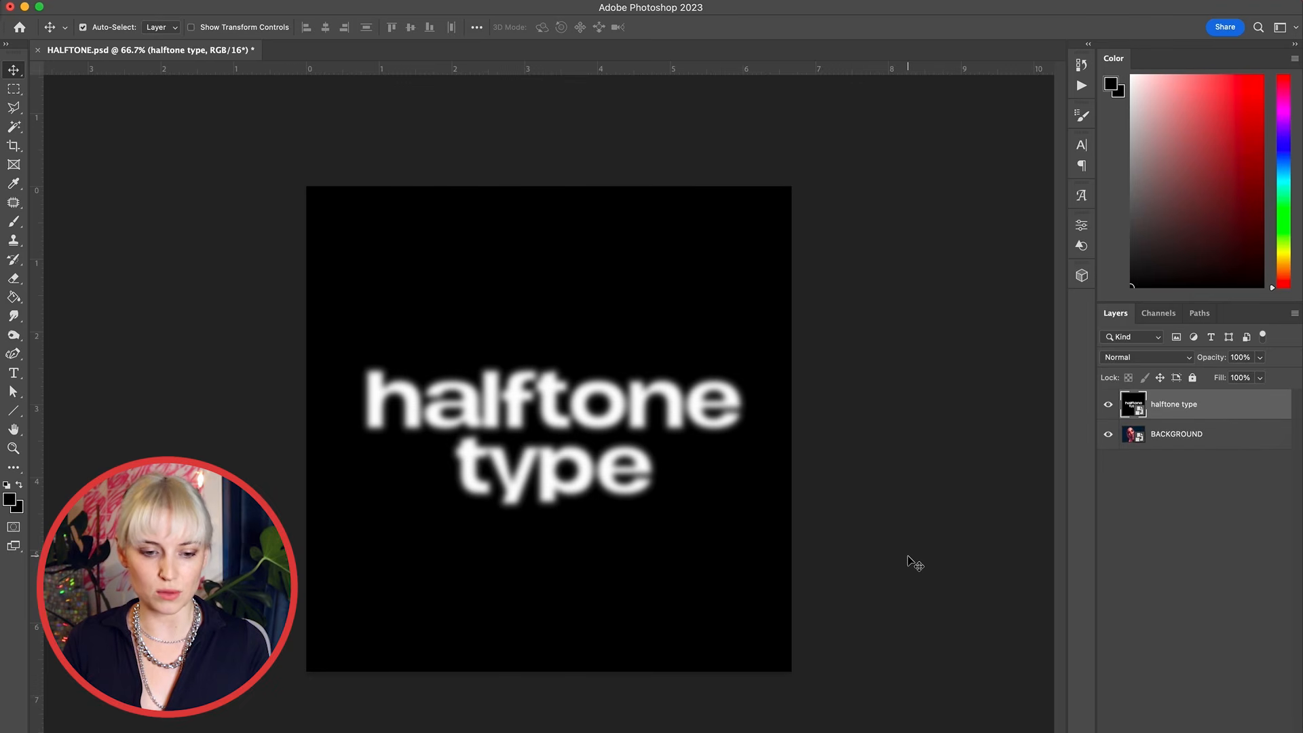
# Step: Apply the Color Halftone filter to the smart object with its default settings
pyautogui.click(337, 0)
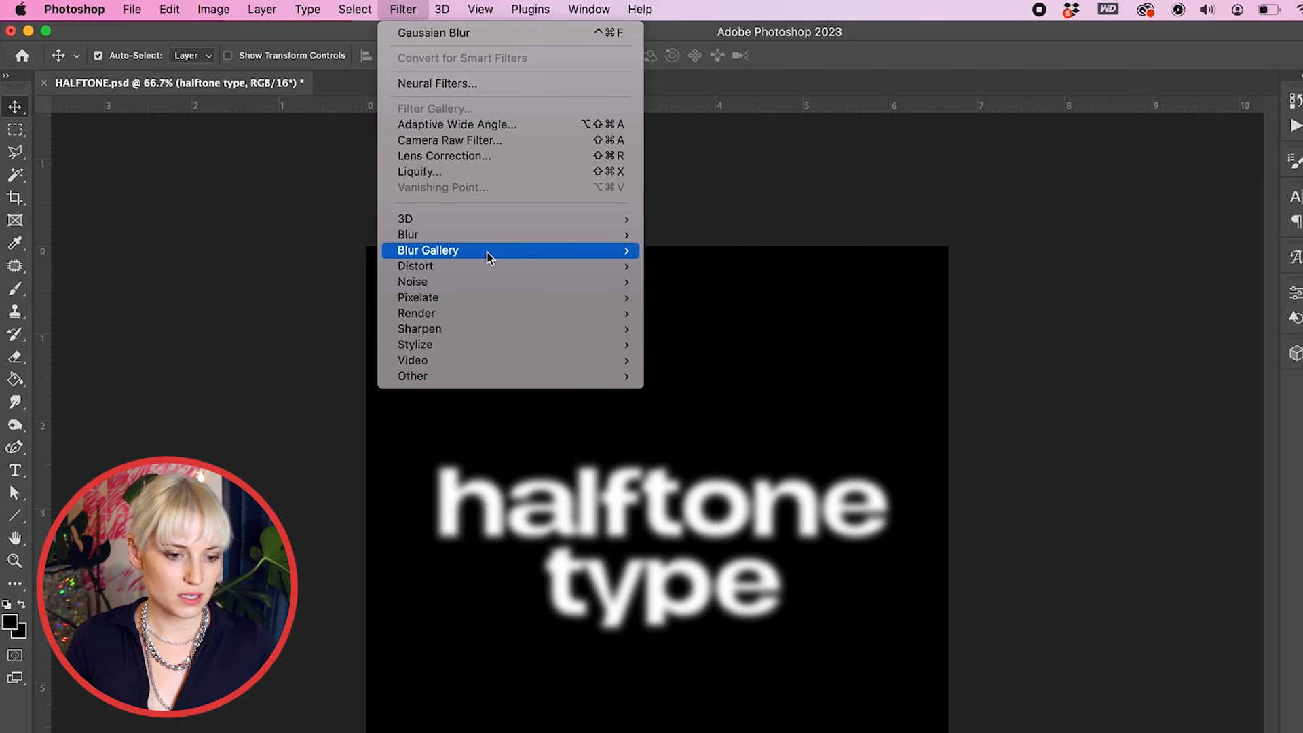
pyautogui.moveTo(488, 300)
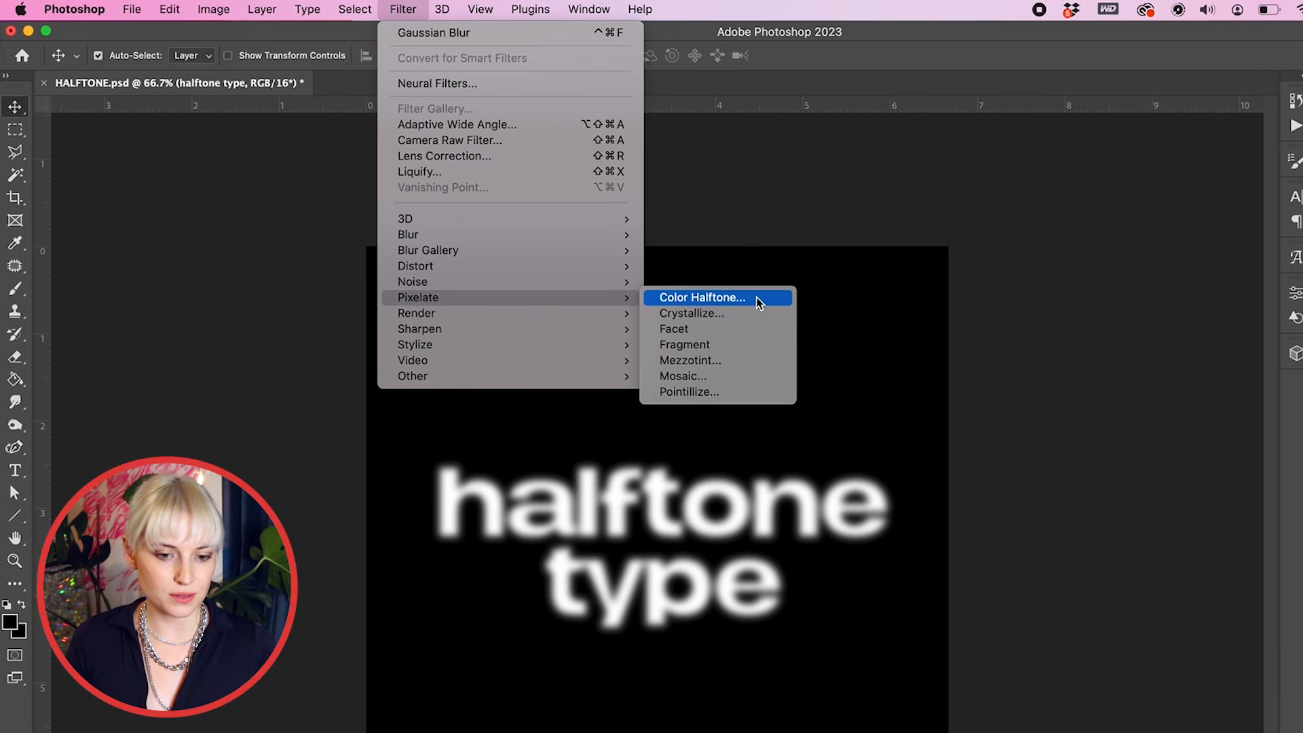
pyautogui.click(757, 300)
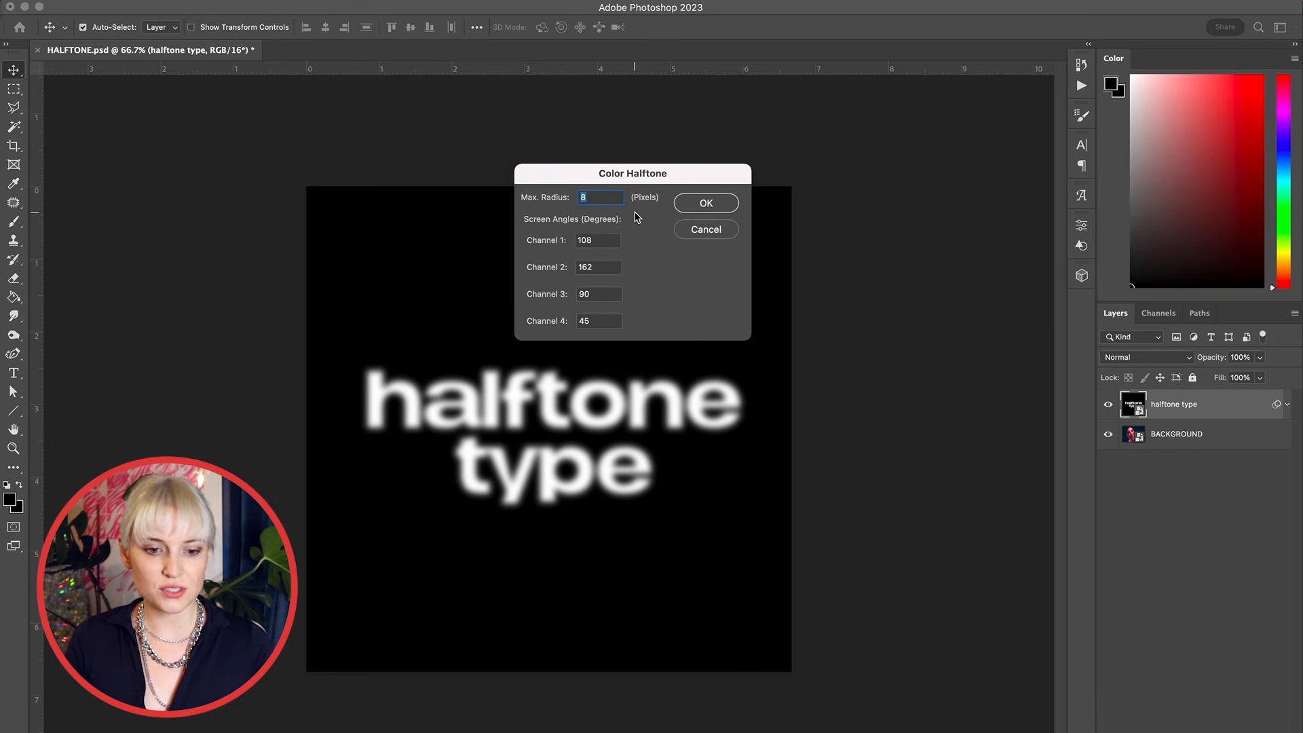
pyautogui.click(711, 203)
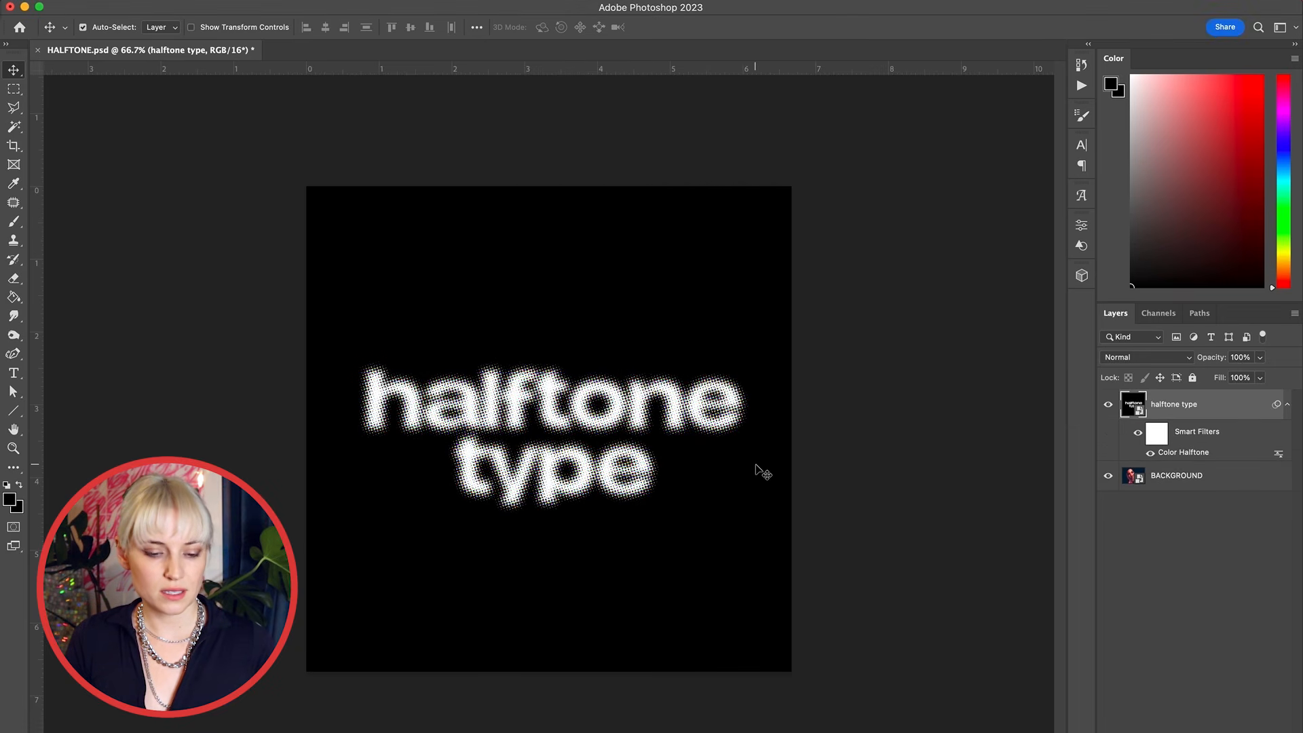
# Step: Edit the Color Halftone filter, keeping max radius 8 and setting all four channel screen angles to 45
pyautogui.scroll(5, 763, 473)
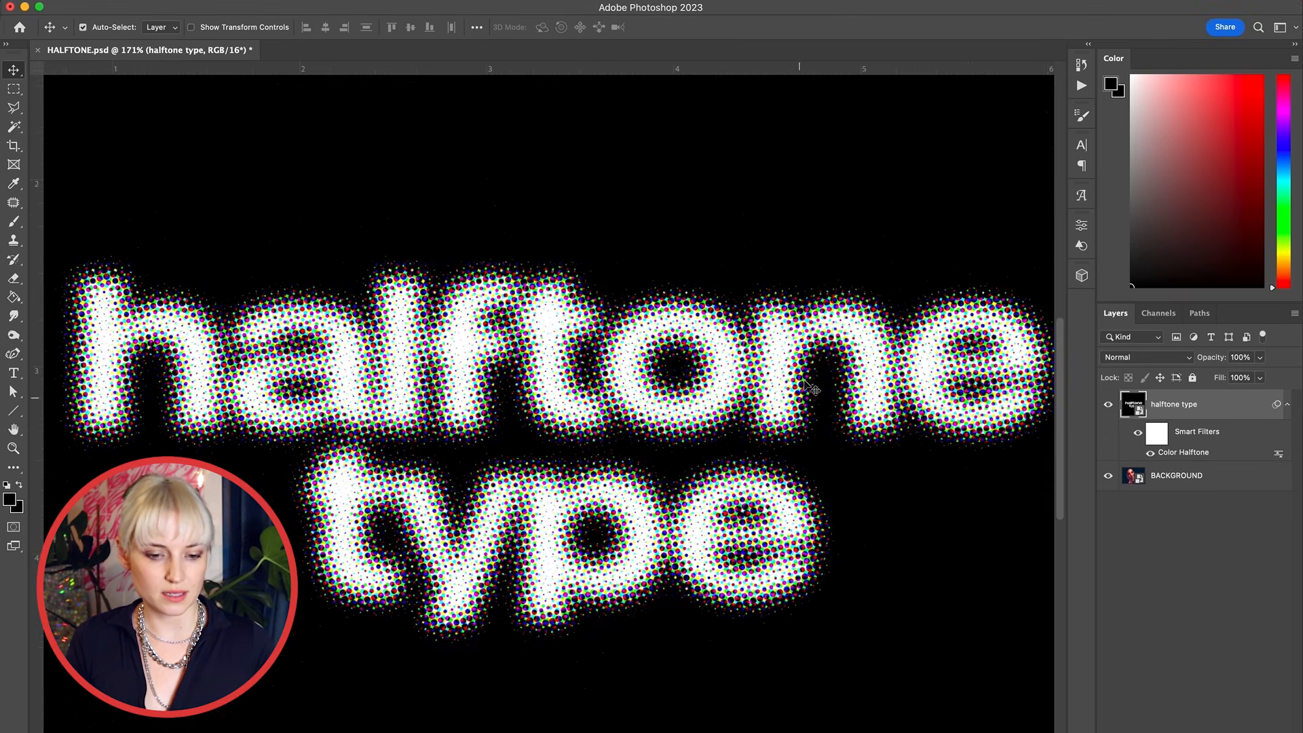
pyautogui.scroll(-2, 706, 420)
pyautogui.scroll(-4, 705, 419)
pyautogui.scroll(4, 698, 416)
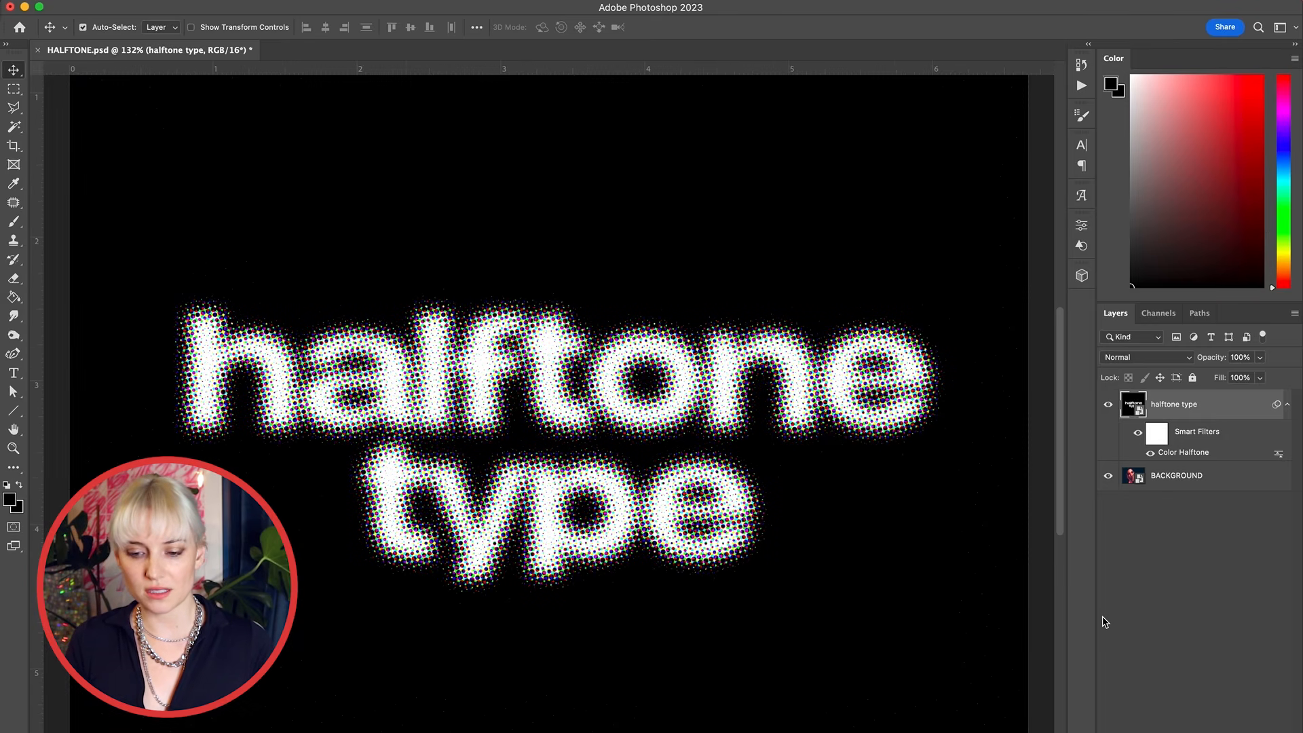
pyautogui.doubleClick(1206, 456)
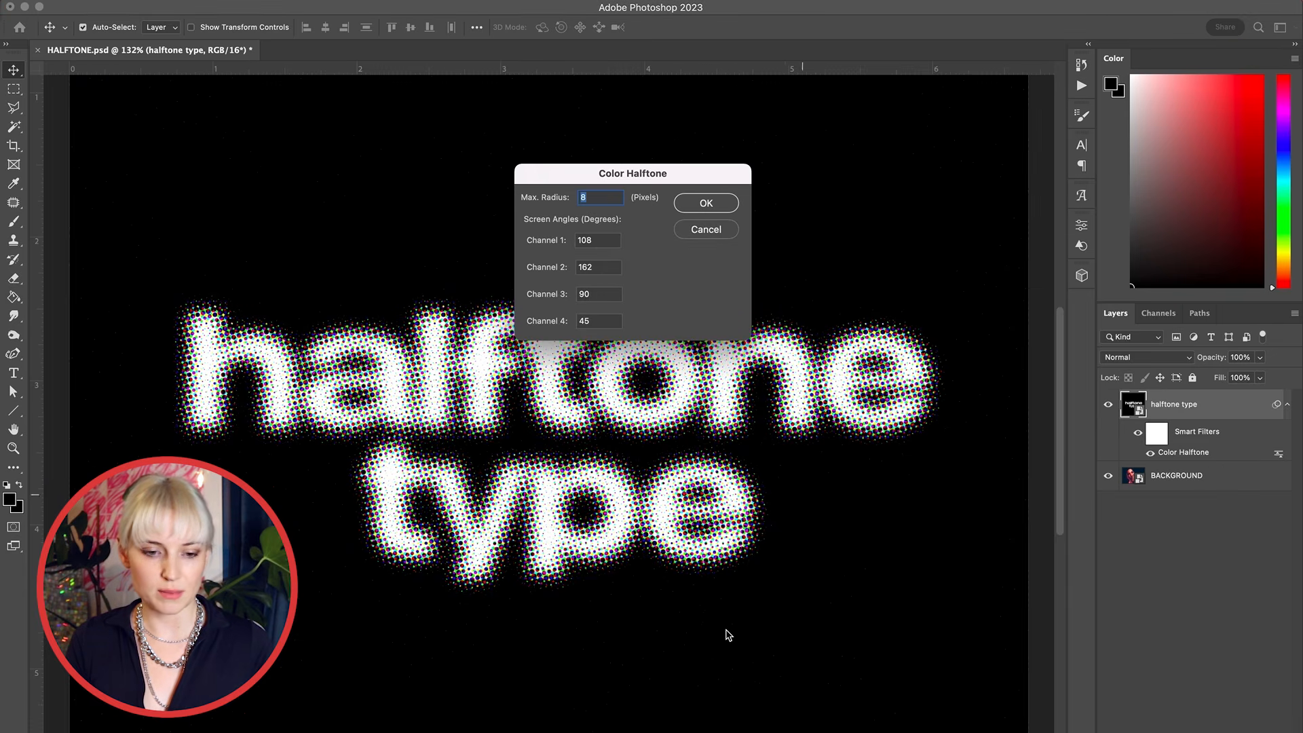
pyautogui.write('8')
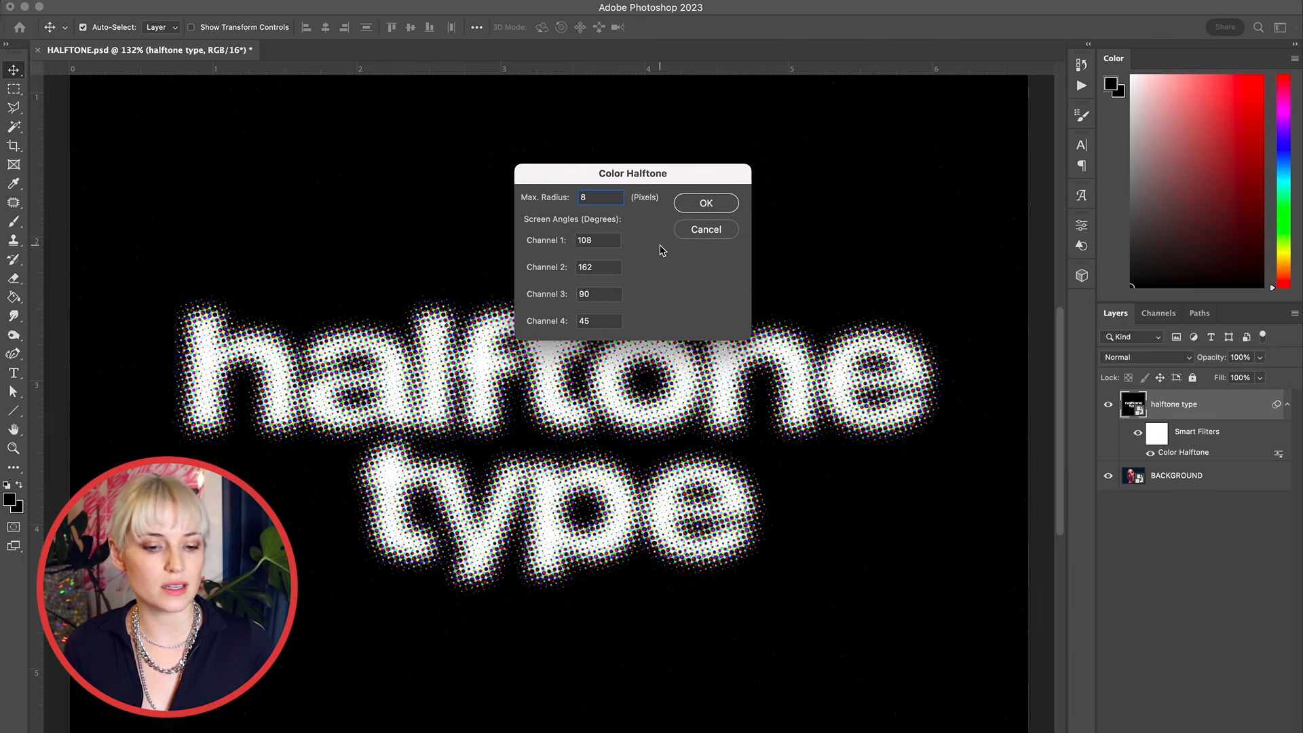
pyautogui.doubleClick(601, 243)
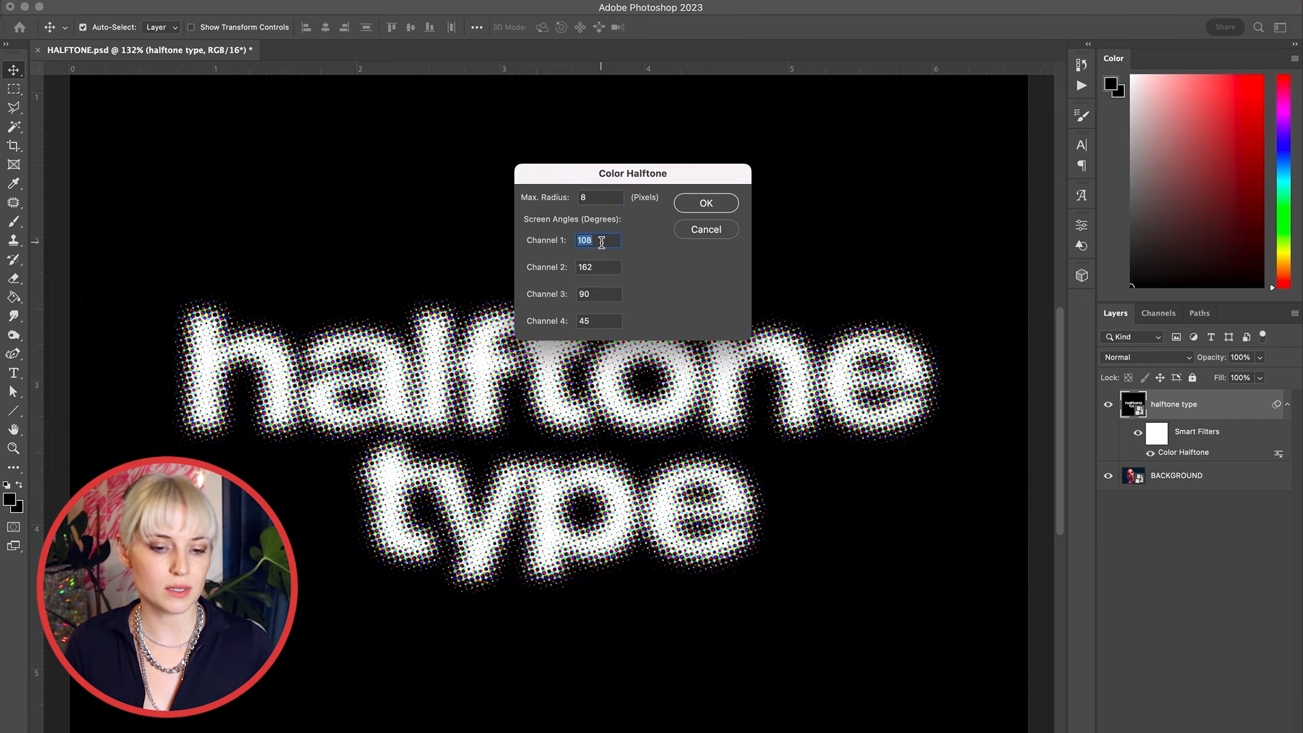
pyautogui.write('45')
pyautogui.press('Tab')
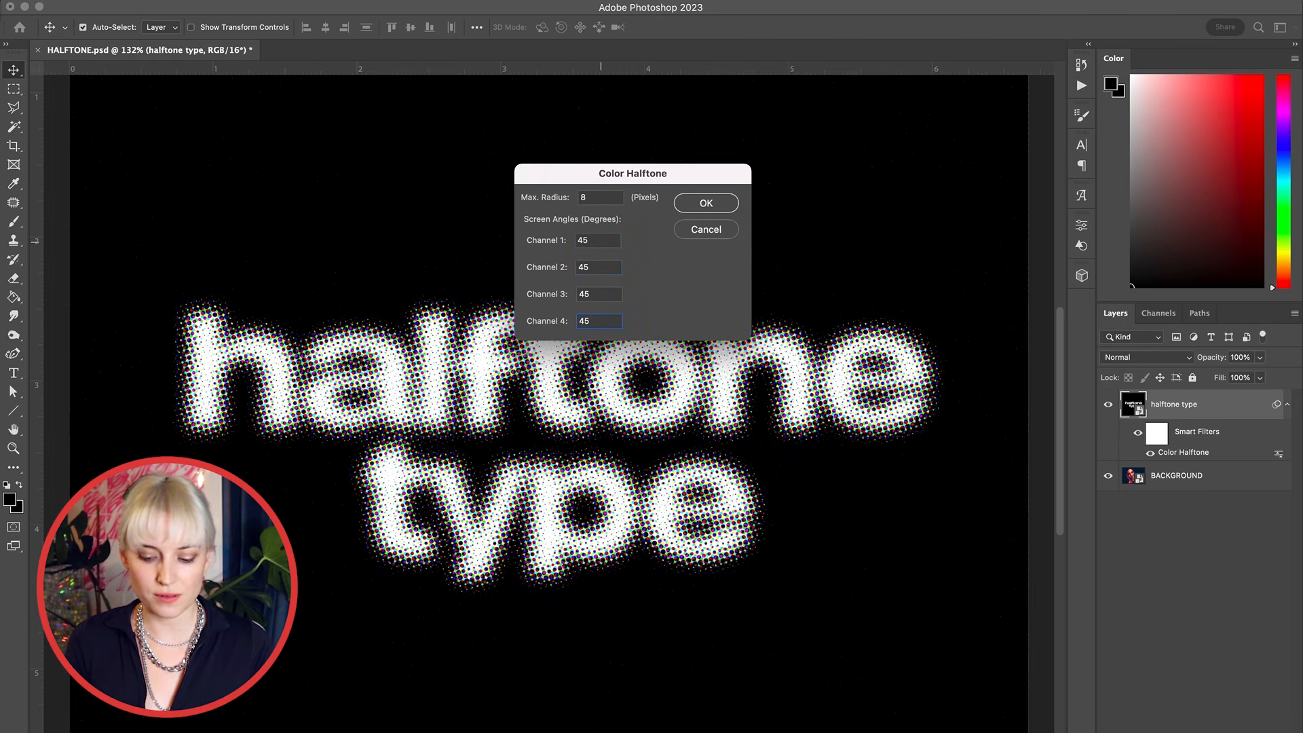
pyautogui.press('Return')
# Step: Reopen the Color Halftone filter and set its max radius to 4 pixels
pyautogui.scroll(8, 613, 334)
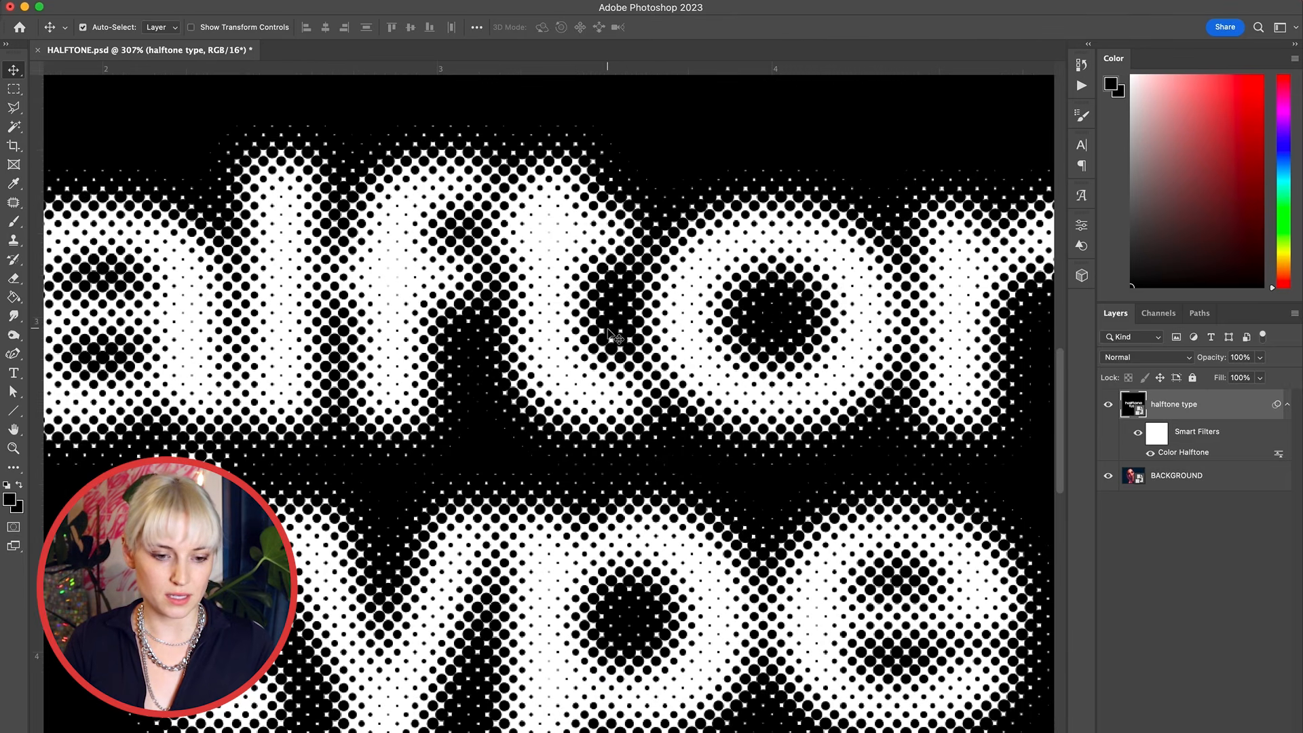
pyautogui.scroll(-4, 614, 333)
pyautogui.scroll(-2, 643, 299)
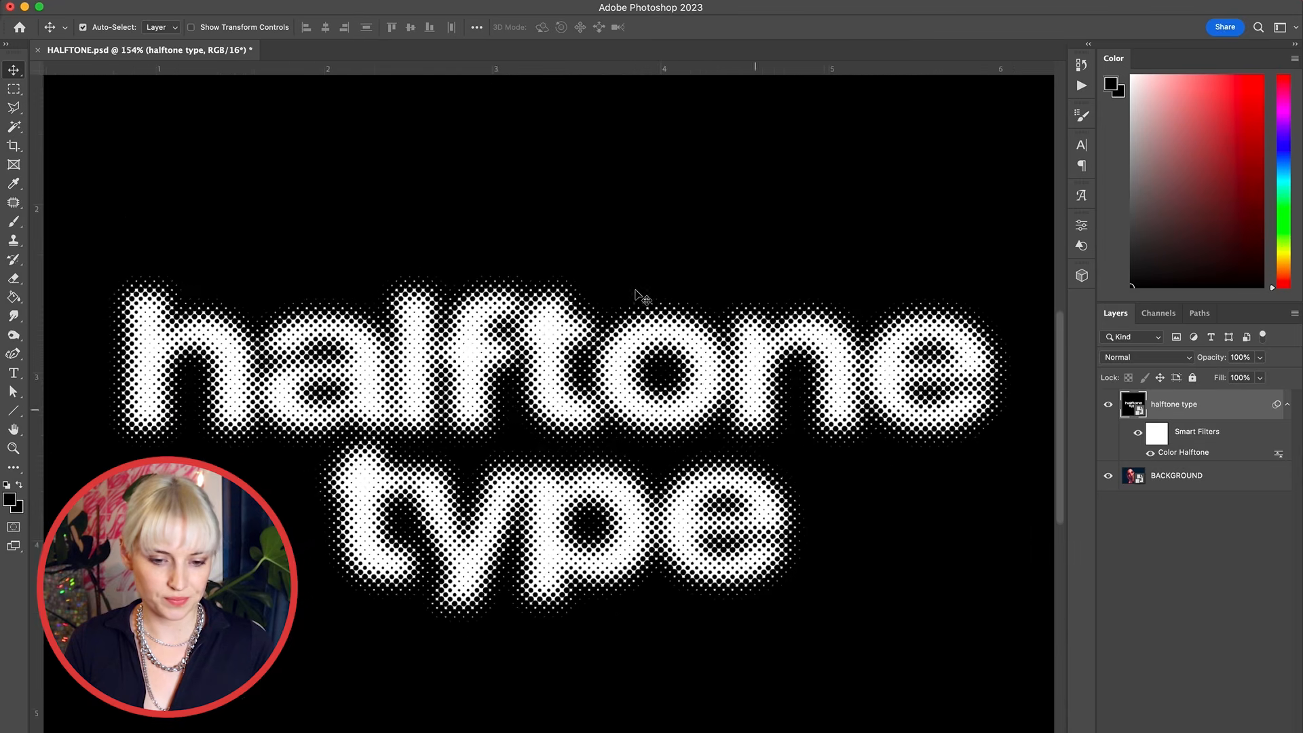
pyautogui.doubleClick(1193, 452)
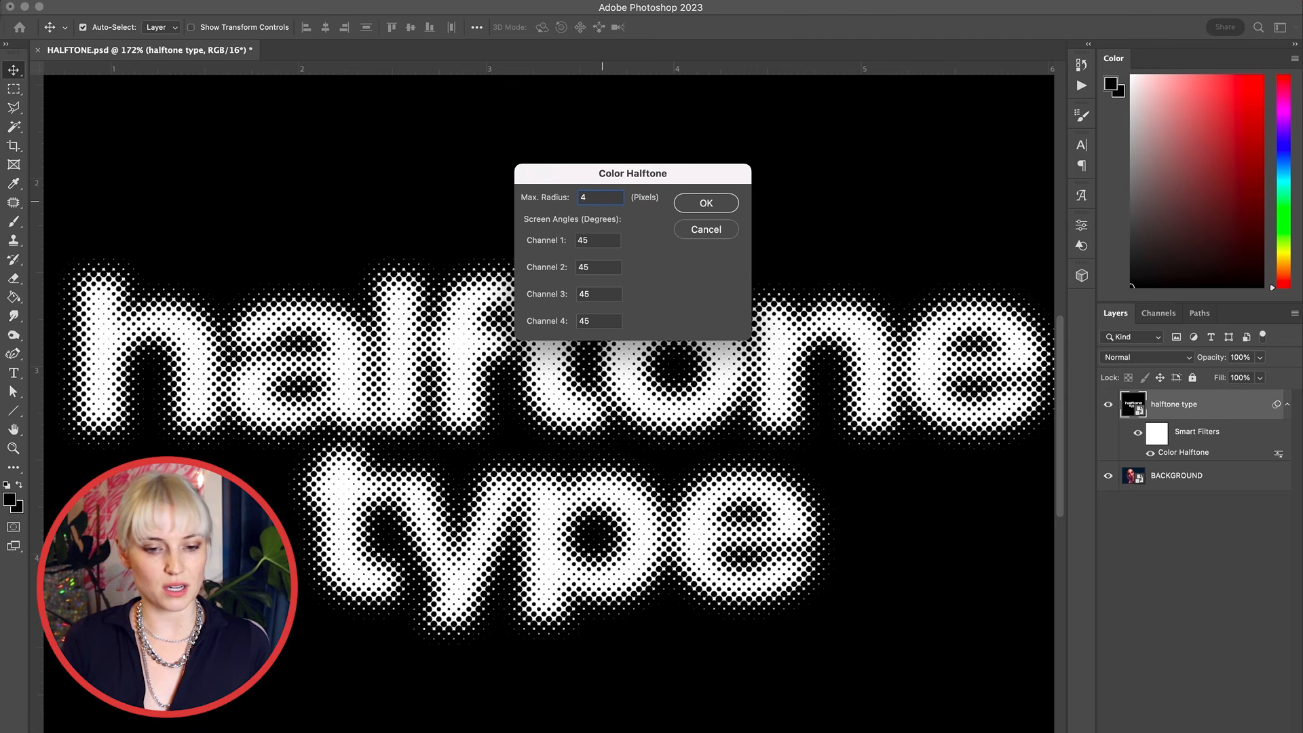
pyautogui.write('4')
pyautogui.press('Return')
# Step: Reopen the Color Halftone filter and set its max radius to 15 pixels
pyautogui.scroll(4, 632, 431)
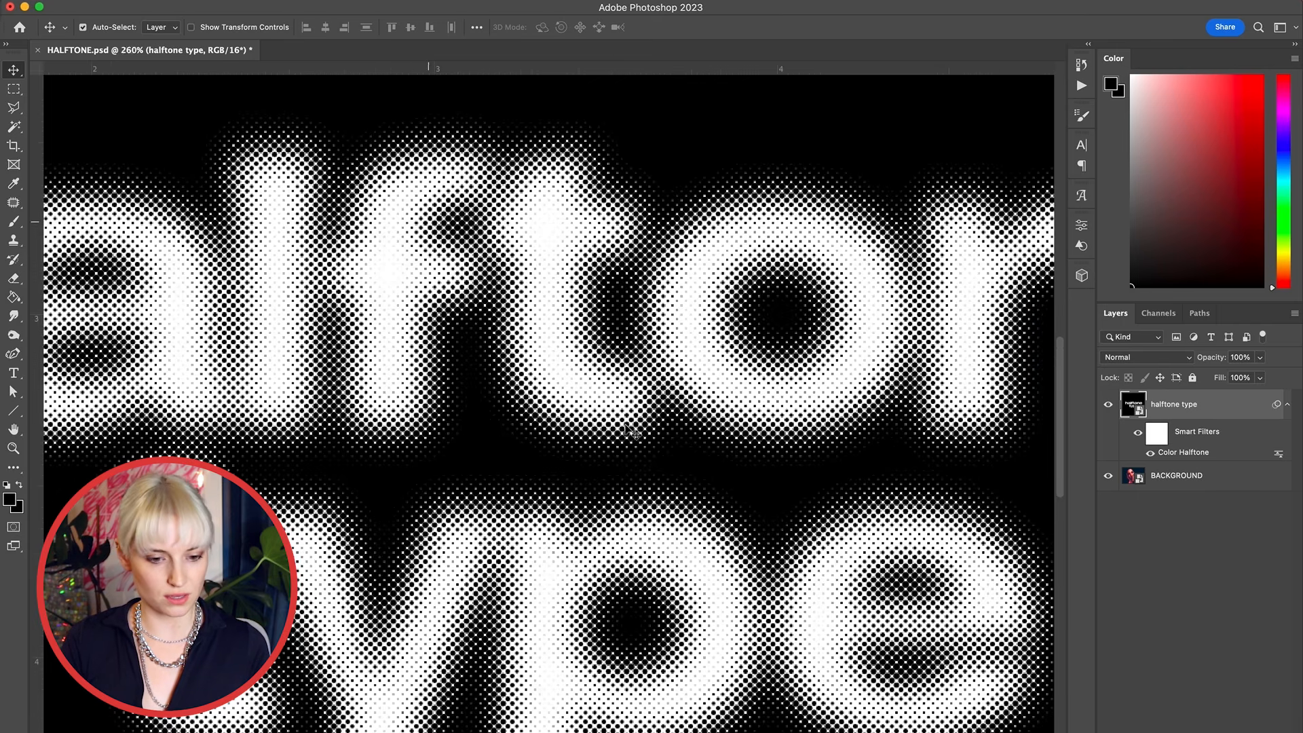
pyautogui.scroll(-3, 629, 434)
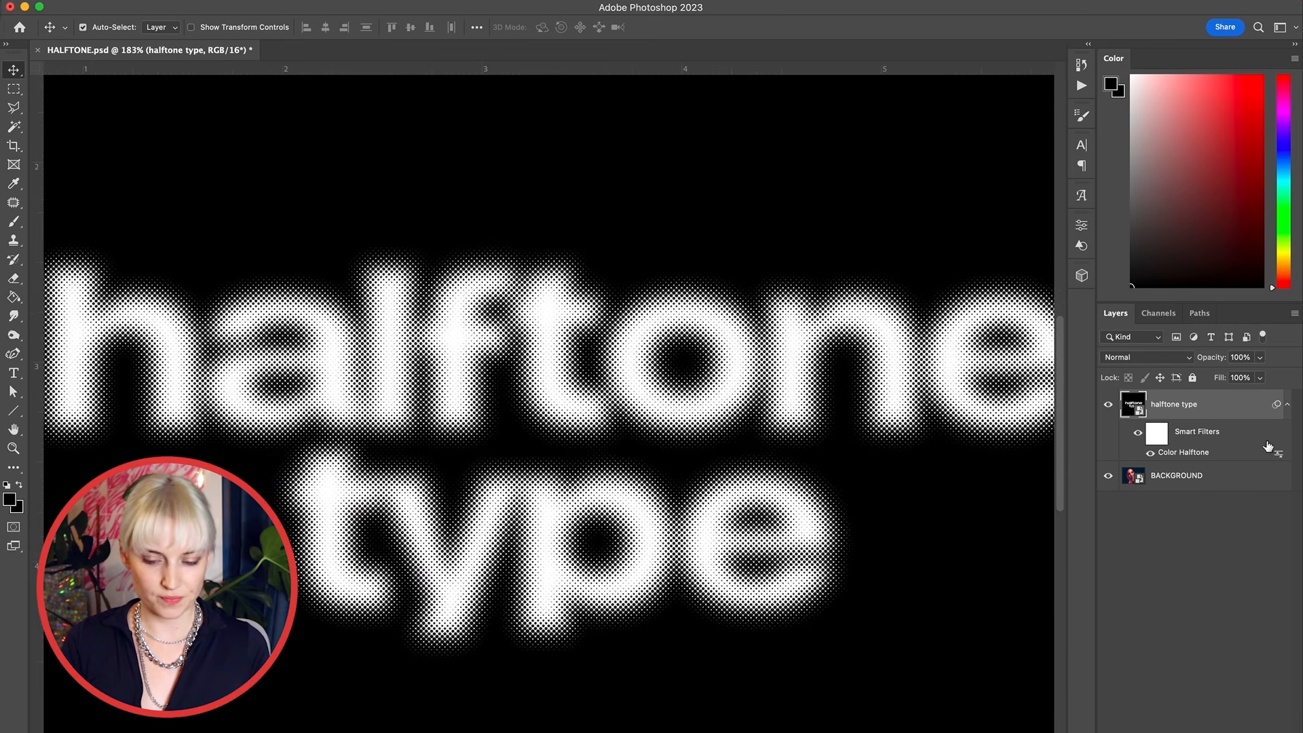
pyautogui.doubleClick(1199, 453)
pyautogui.scroll(-2, 578, 161)
pyautogui.write('10')
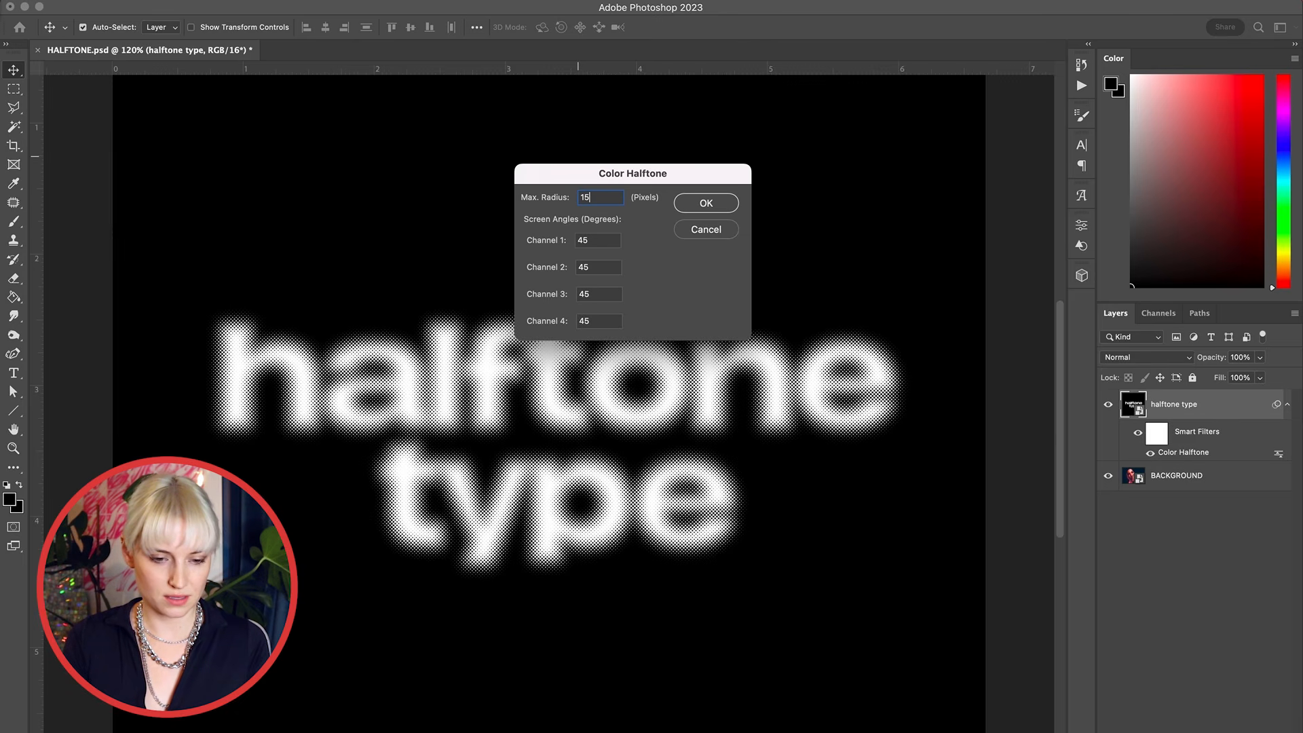
pyautogui.press('Return')
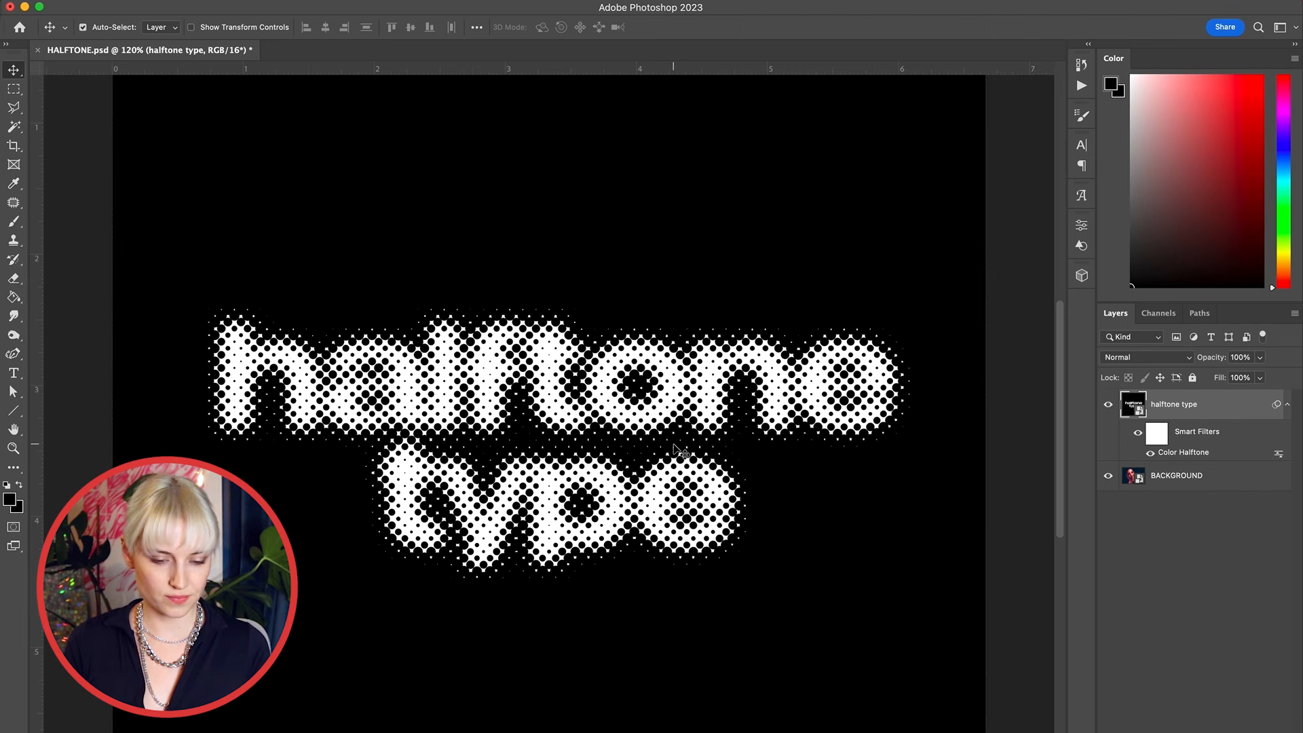
# Step: Edit the Color Halftone screen angles, setting channel 2 to 50 and channel 3 to 55, and adjusting channel 4
pyautogui.doubleClick(1184, 453)
pyautogui.click(603, 237)
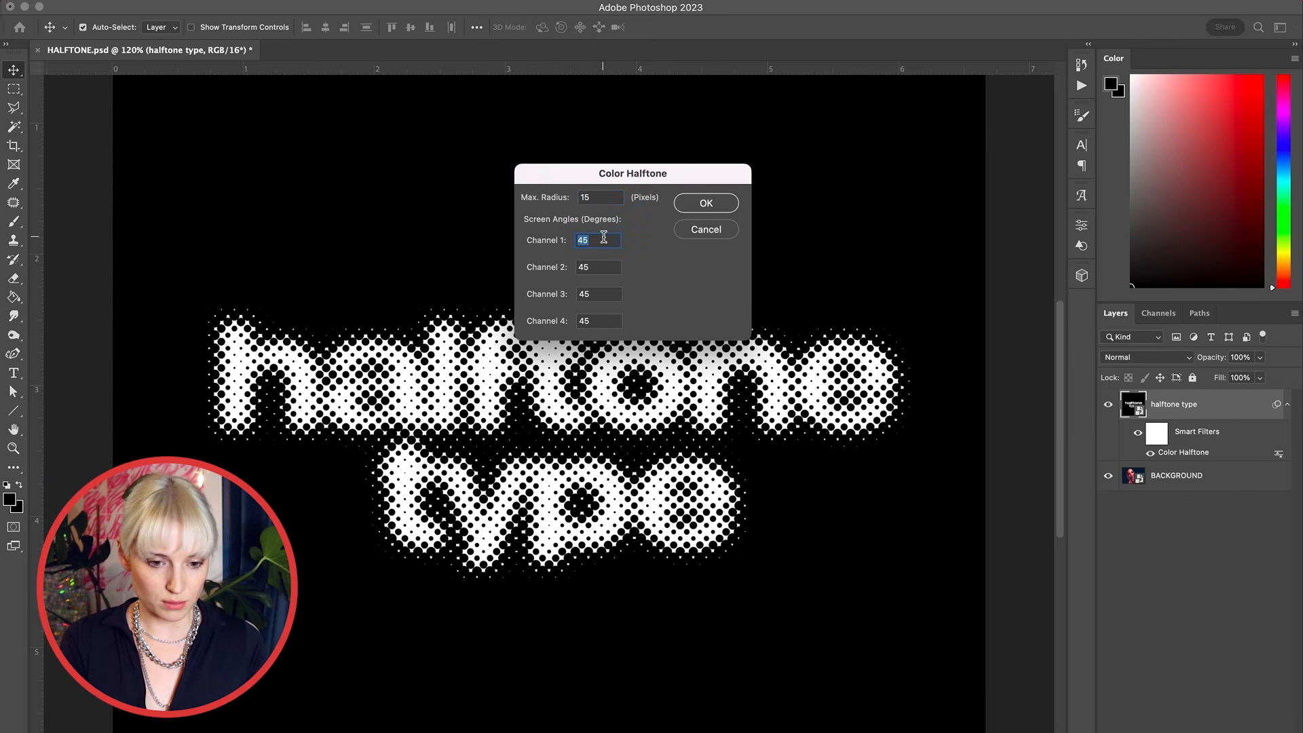
pyautogui.press('Tab')
pyautogui.write('50')
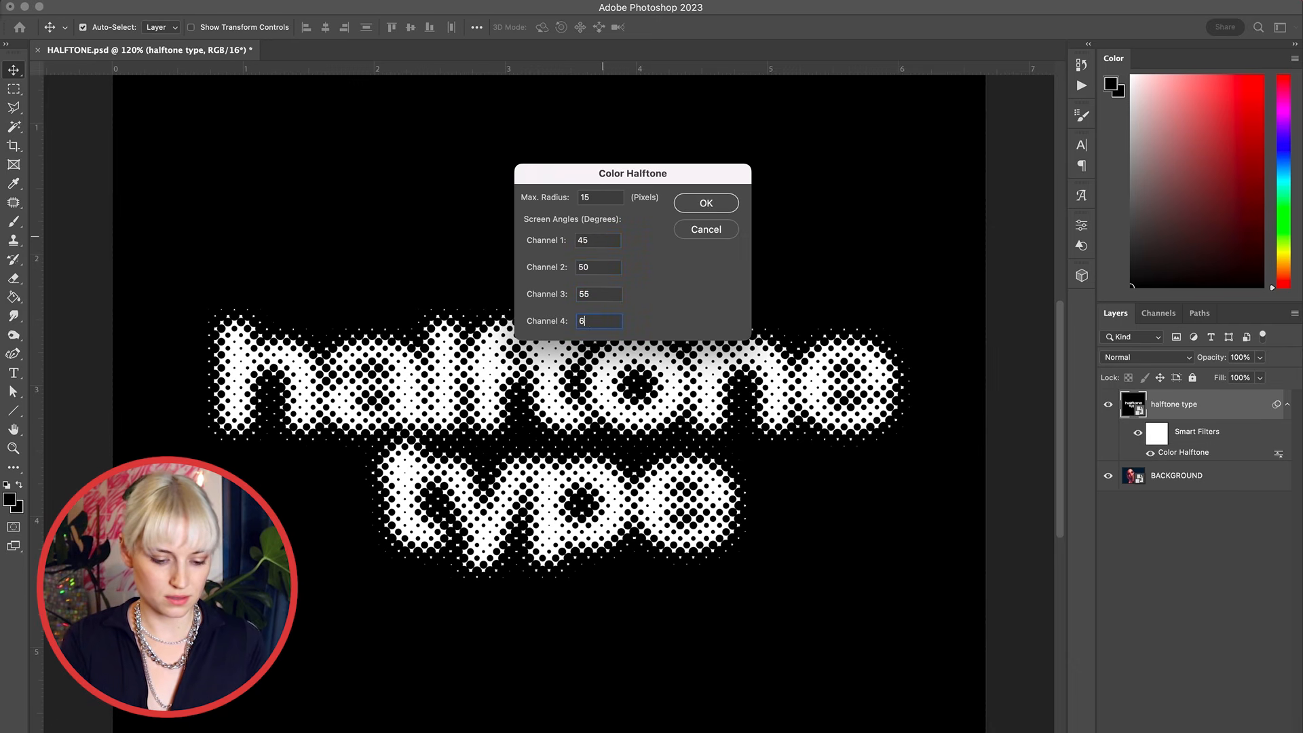
pyautogui.press('Return')
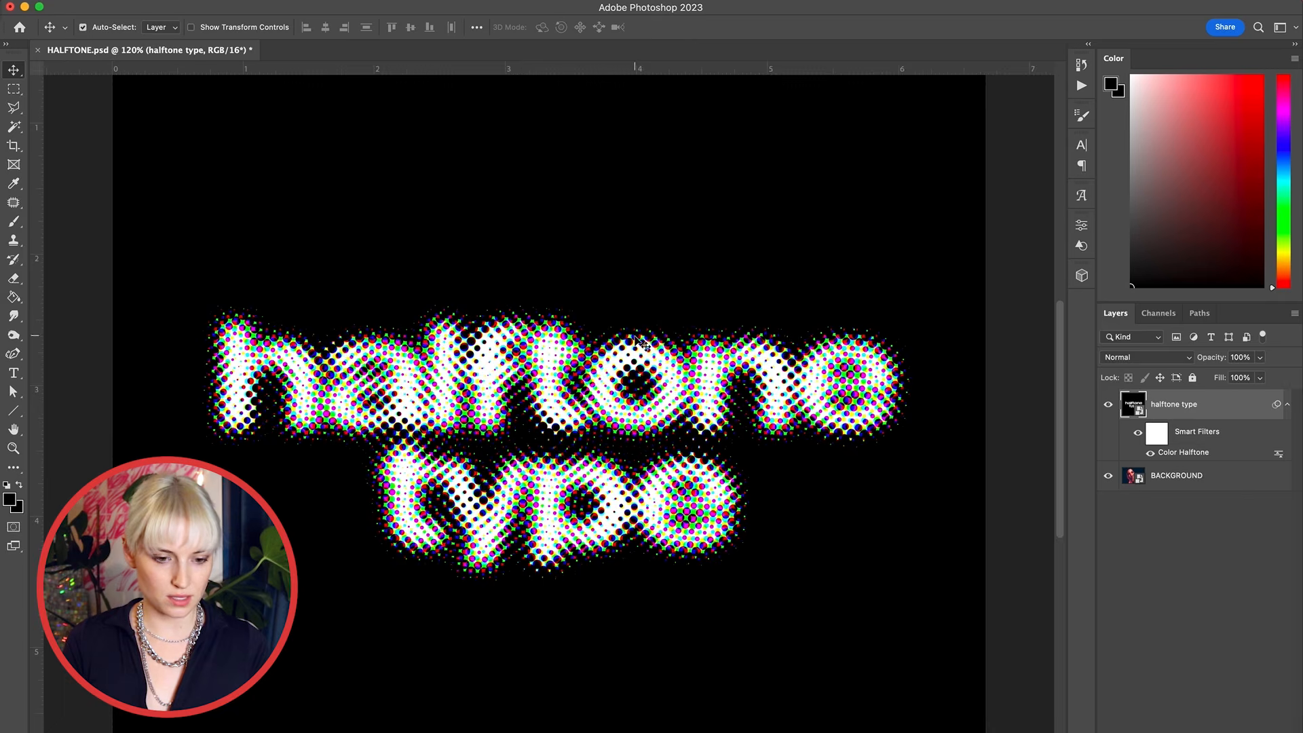
# Step: Revert the document through History to the state before the first Gaussian Blur
pyautogui.scroll(-2, 637, 343)
pyautogui.scroll(2, 636, 338)
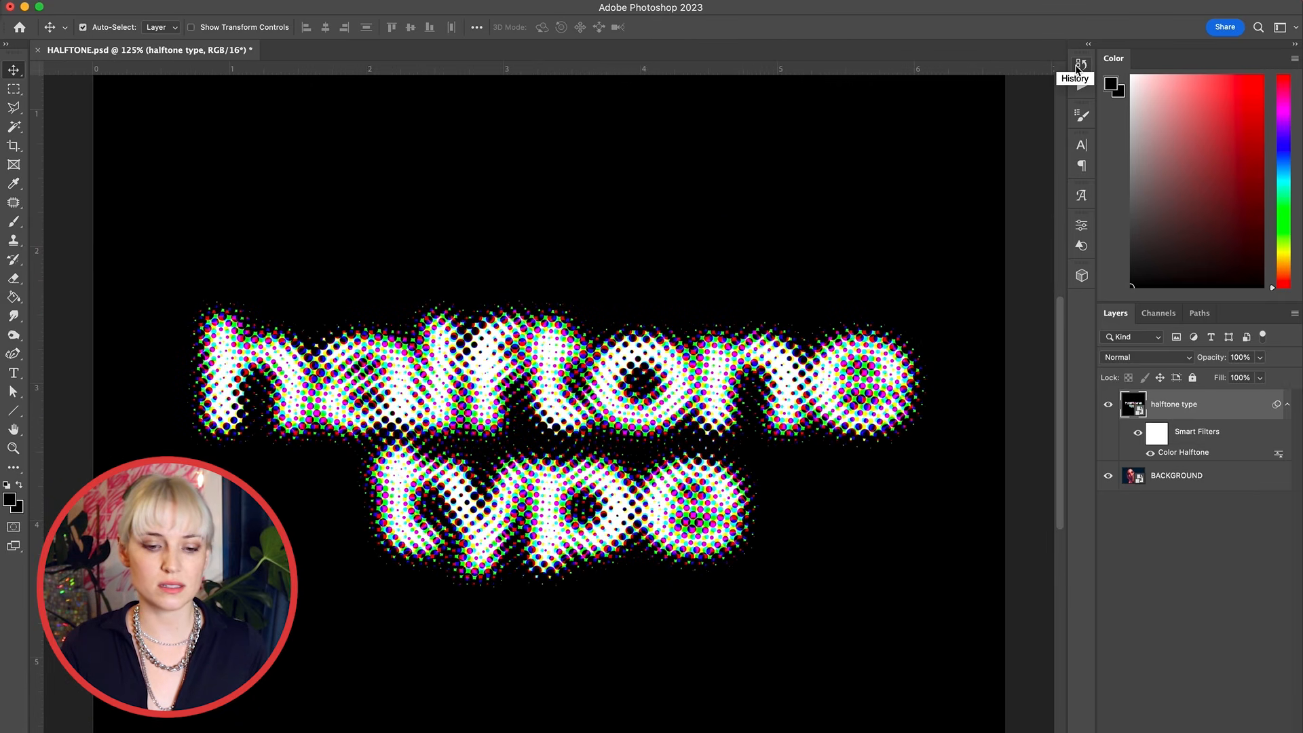
pyautogui.click(1079, 66)
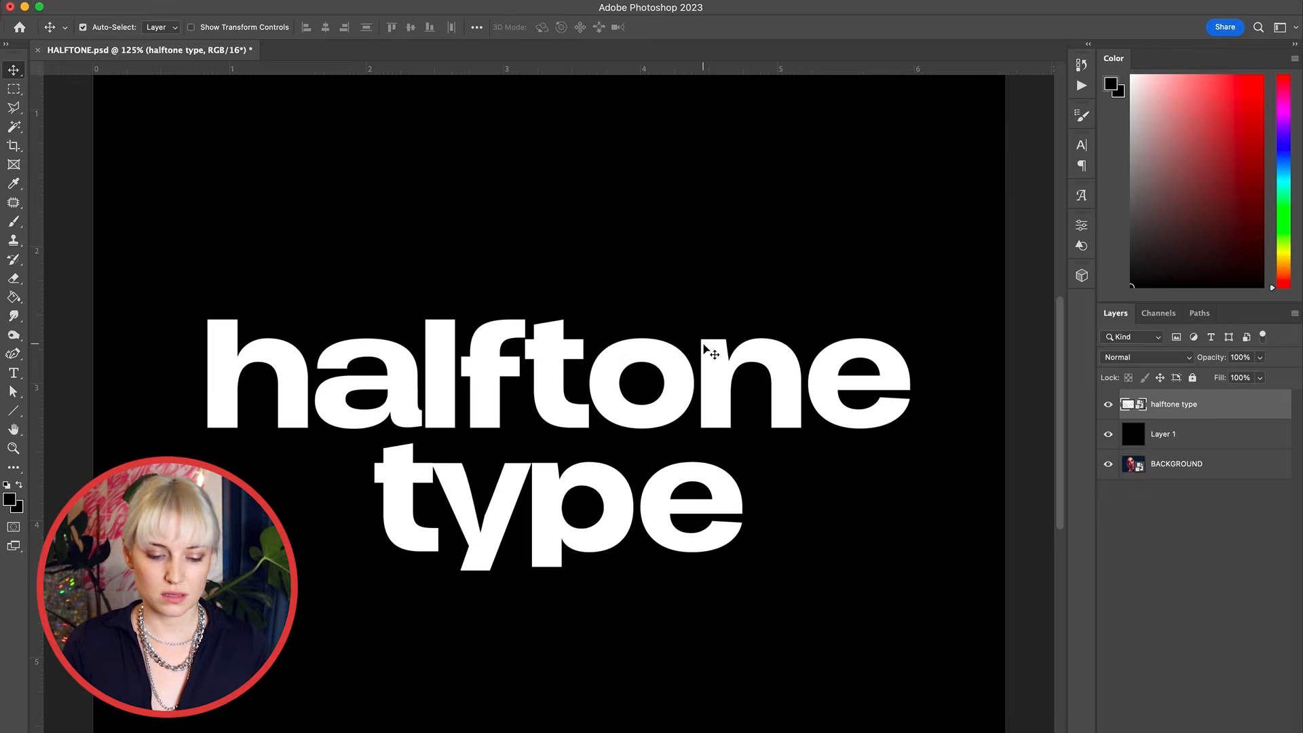
pyautogui.scroll(-2, 706, 355)
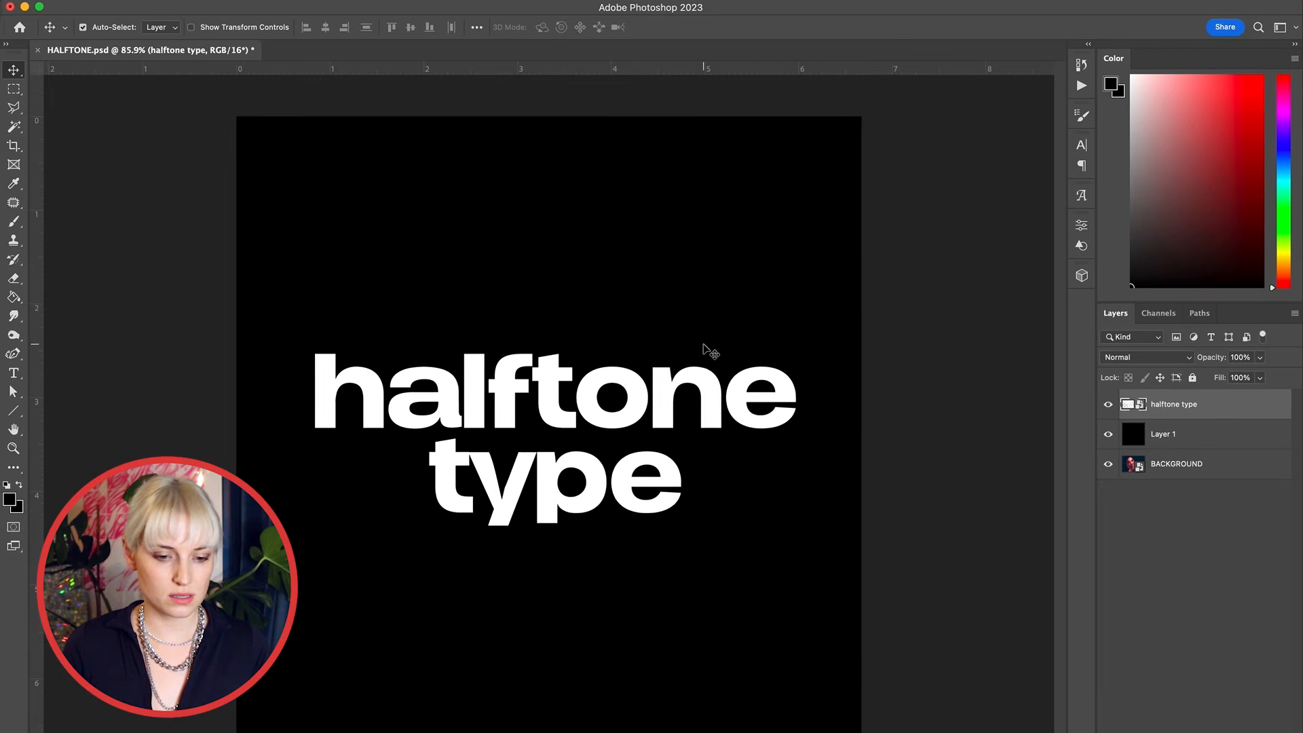
# Step: Apply a Gaussian Blur of about 7.4 pixels radius to the halftone type smart object
pyautogui.click(403, 9)
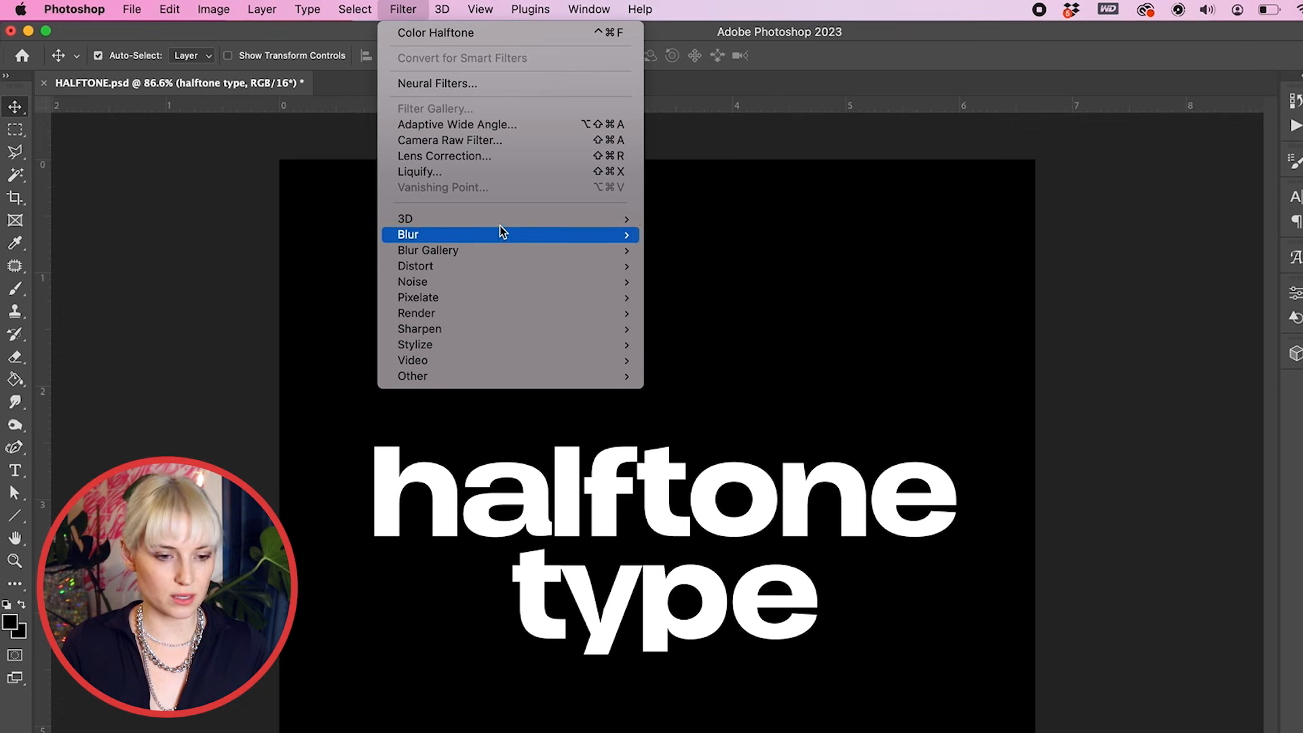
pyautogui.moveTo(501, 234)
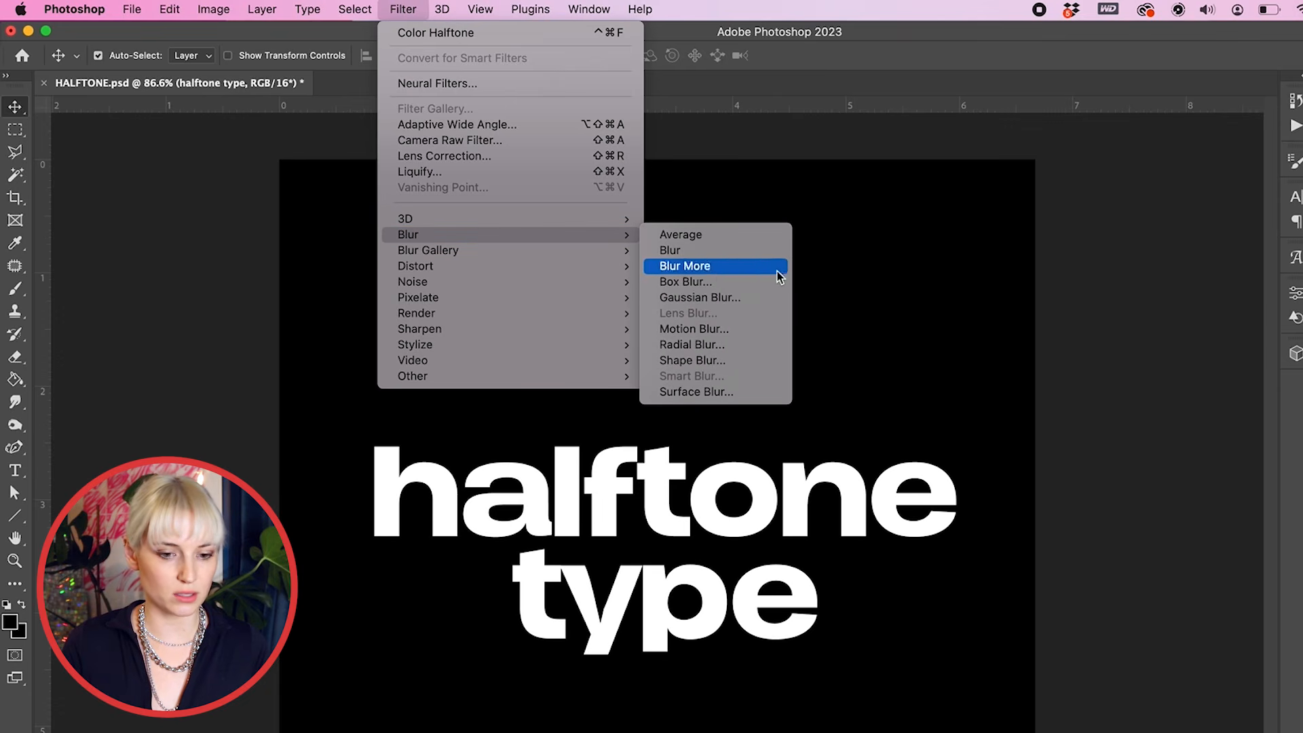
pyautogui.click(747, 300)
pyautogui.moveTo(1151, 419); pyautogui.dragTo(1142, 421)
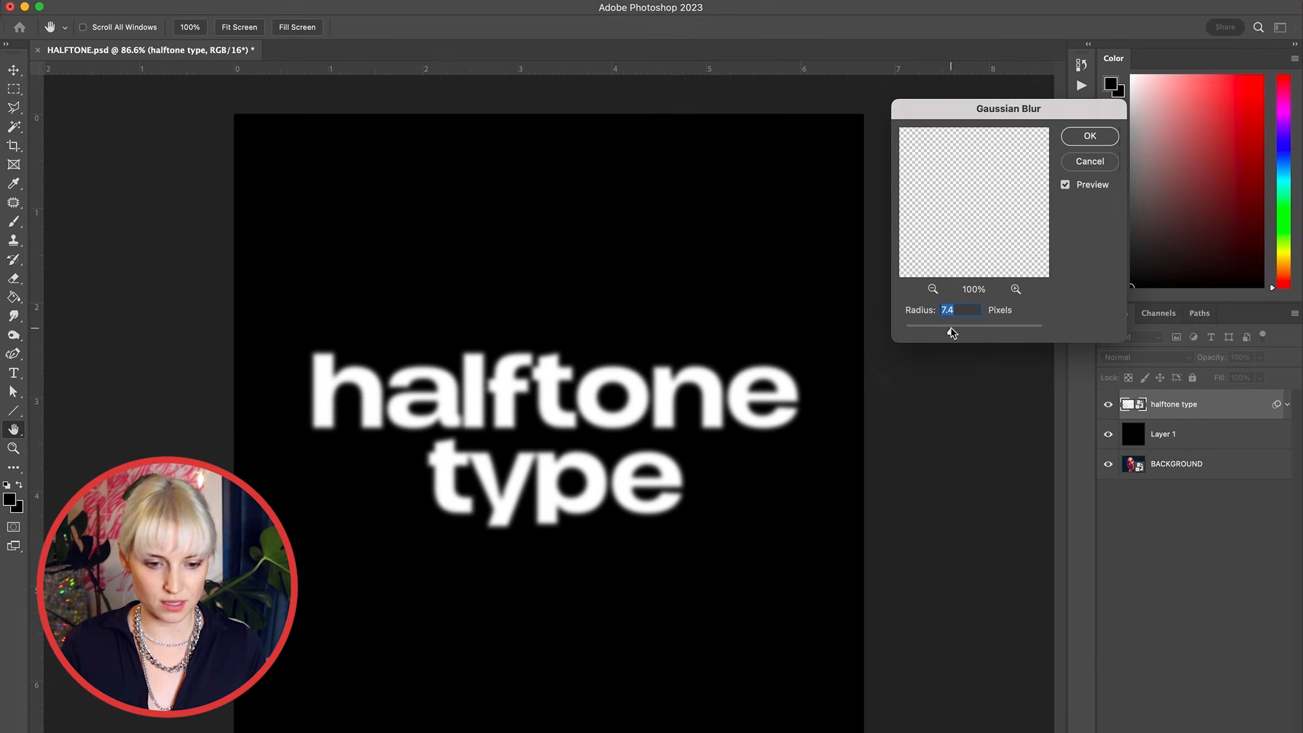
pyautogui.press('Return')
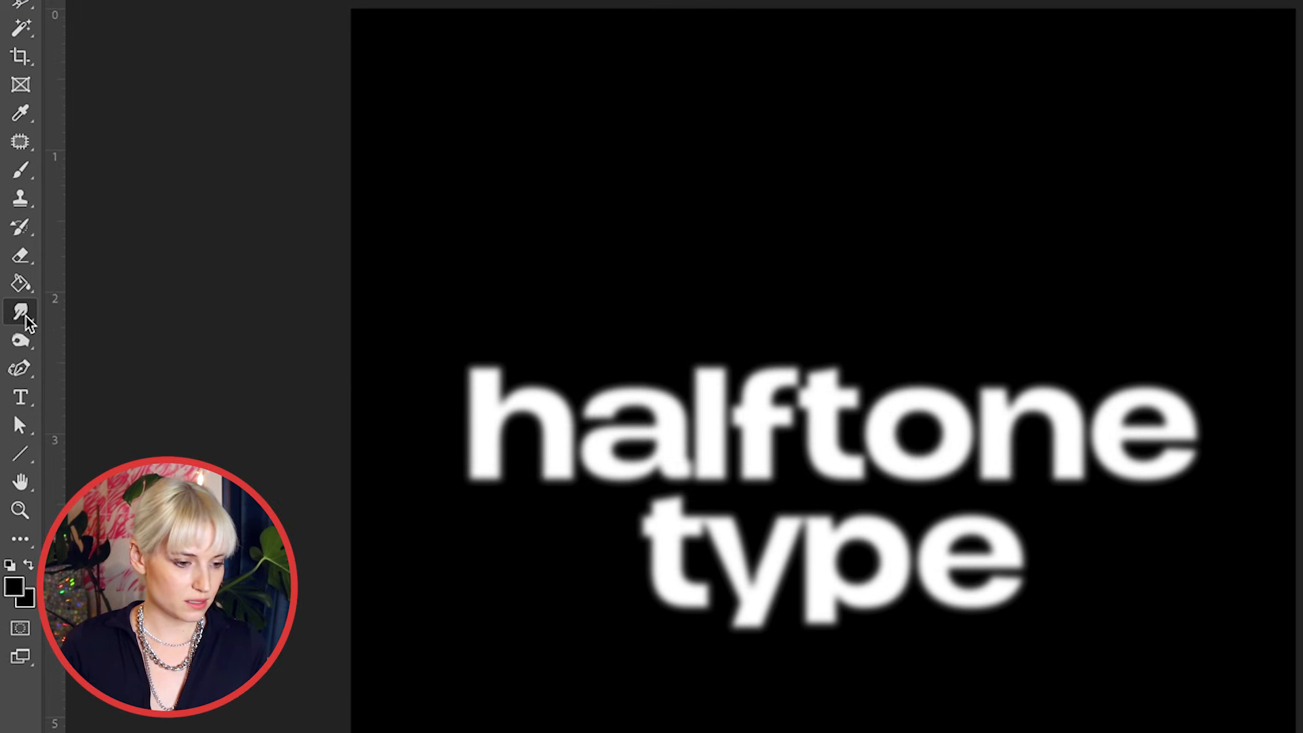
# Step: Smudge the blurred lettering with the Smudge tool at 53% strength, pulling streaks out from the h, the p and the e
pyautogui.click(25, 316)
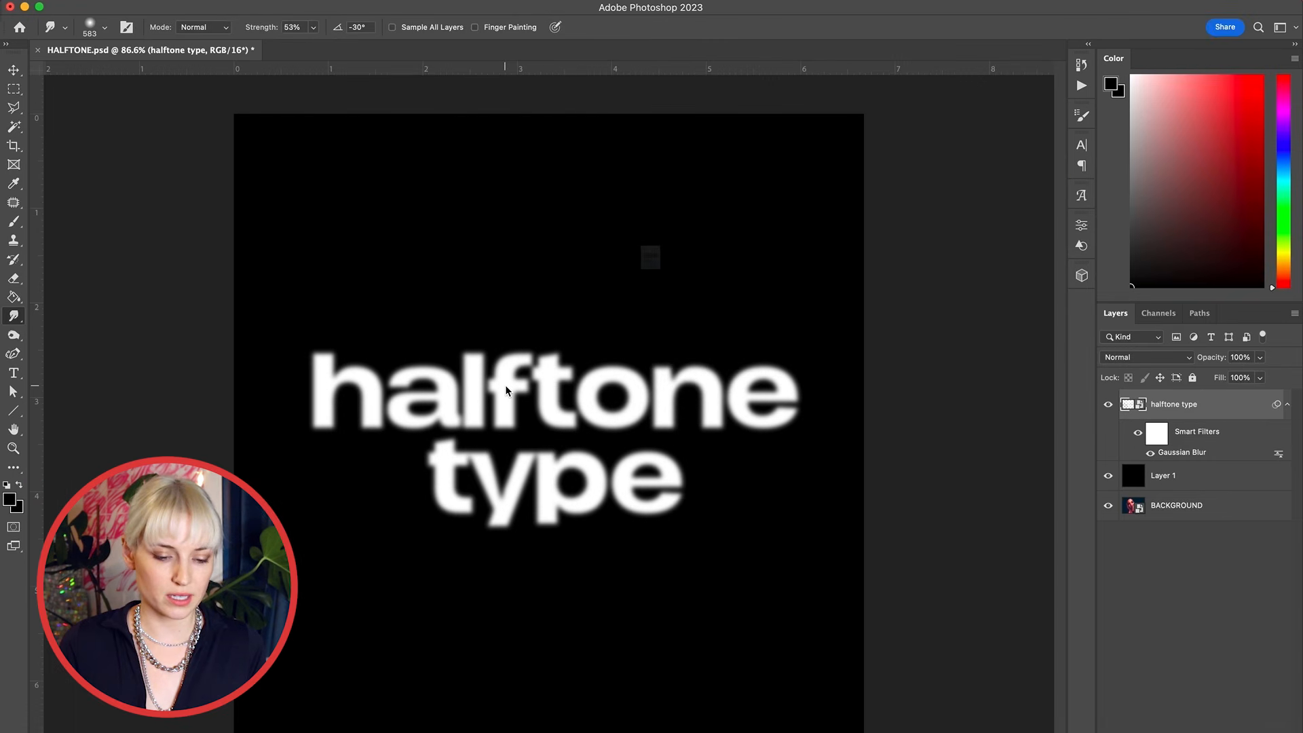
pyautogui.click(505, 385)
pyautogui.click(707, 297)
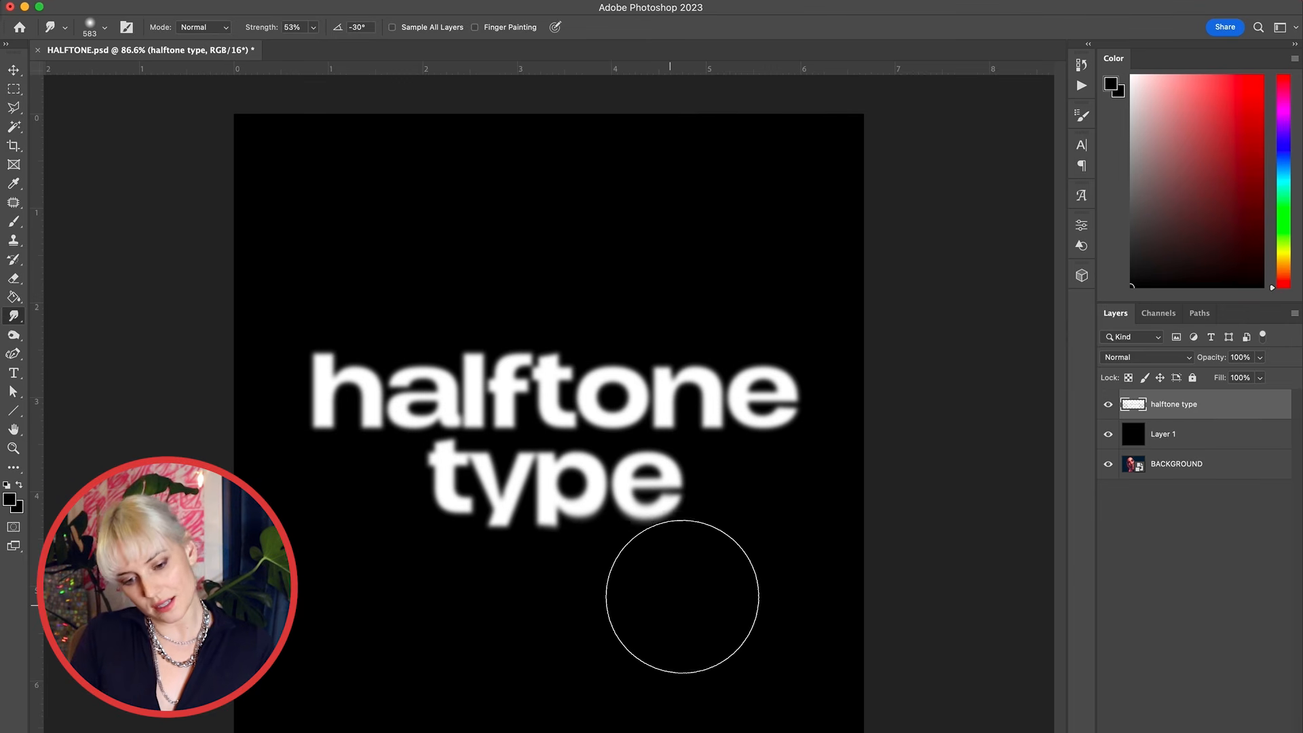
pyautogui.moveTo(707, 579)
pyautogui.mouseDown()
pyautogui.moveTo(759, 564)
pyautogui.moveTo(784, 573)
pyautogui.moveTo(772, 535)
pyautogui.moveTo(816, 538)
pyautogui.moveTo(790, 548)
pyautogui.moveTo(845, 566)
pyautogui.mouseUp()
pyautogui.moveTo(577, 627)
pyautogui.mouseDown()
pyautogui.moveTo(539, 606)
pyautogui.moveTo(518, 654)
pyautogui.moveTo(549, 650)
pyautogui.mouseUp()
pyautogui.moveTo(325, 281); pyautogui.dragTo(332, 151)
pyautogui.moveTo(330, 271); pyautogui.dragTo(337, 203)
pyautogui.moveTo(365, 339); pyautogui.dragTo(369, 297)
pyautogui.moveTo(448, 340)
pyautogui.mouseDown()
pyautogui.moveTo(452, 304)
pyautogui.moveTo(407, 299)
pyautogui.moveTo(425, 283)
pyautogui.mouseUp()
pyautogui.moveTo(360, 339); pyautogui.dragTo(367, 293)
pyautogui.moveTo(468, 336); pyautogui.dragTo(451, 292)
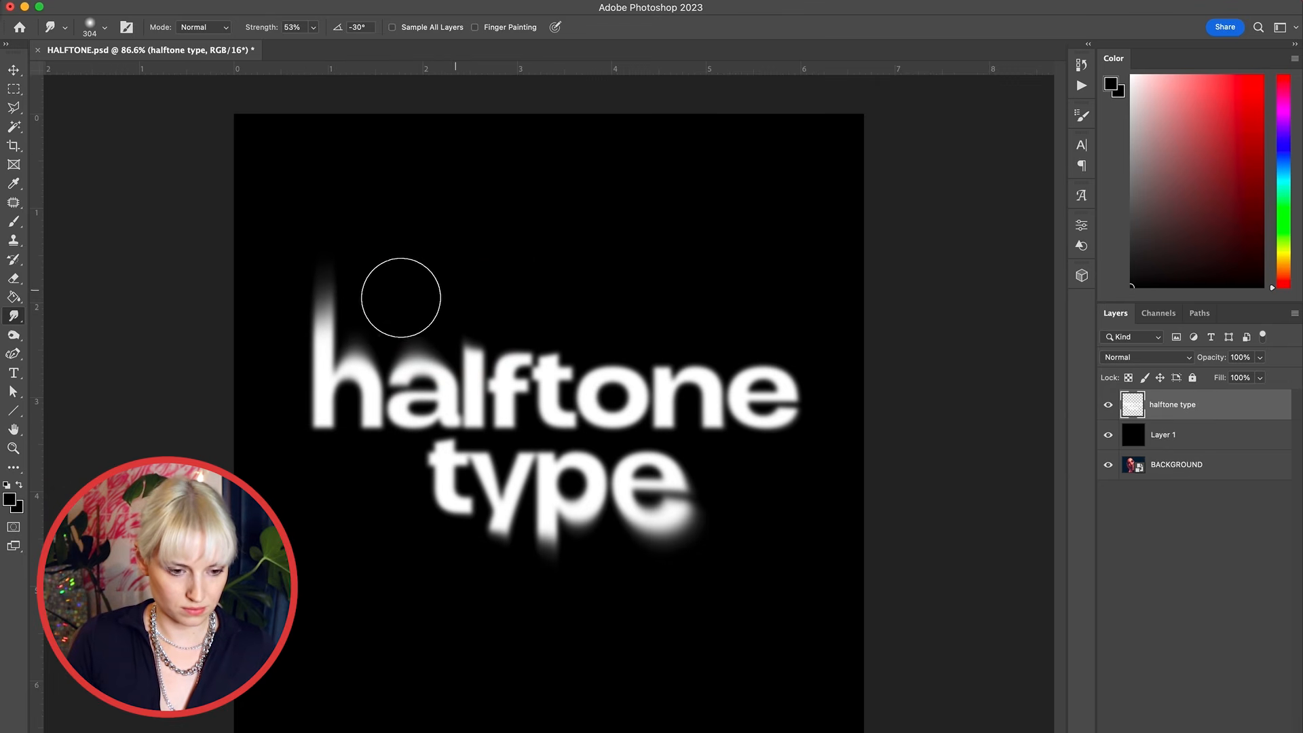
pyautogui.moveTo(289, 358)
pyautogui.mouseDown()
pyautogui.moveTo(265, 290)
pyautogui.moveTo(203, 234)
pyautogui.moveTo(289, 248)
pyautogui.moveTo(219, 334)
pyautogui.moveTo(167, 383)
pyautogui.mouseUp()
pyautogui.moveTo(294, 288); pyautogui.dragTo(279, 184)
pyautogui.moveTo(289, 322); pyautogui.dragTo(183, 277)
pyautogui.moveTo(645, 533)
pyautogui.mouseDown()
pyautogui.moveTo(778, 480)
pyautogui.moveTo(806, 500)
pyautogui.moveTo(688, 582)
pyautogui.mouseUp()
pyautogui.moveTo(684, 494)
pyautogui.mouseDown()
pyautogui.moveTo(735, 480)
pyautogui.moveTo(751, 495)
pyautogui.moveTo(723, 545)
pyautogui.mouseUp()
pyautogui.moveTo(294, 407)
pyautogui.mouseDown()
pyautogui.moveTo(269, 417)
pyautogui.moveTo(262, 381)
pyautogui.moveTo(133, 368)
pyautogui.mouseUp()
pyautogui.moveTo(787, 384); pyautogui.dragTo(861, 364)
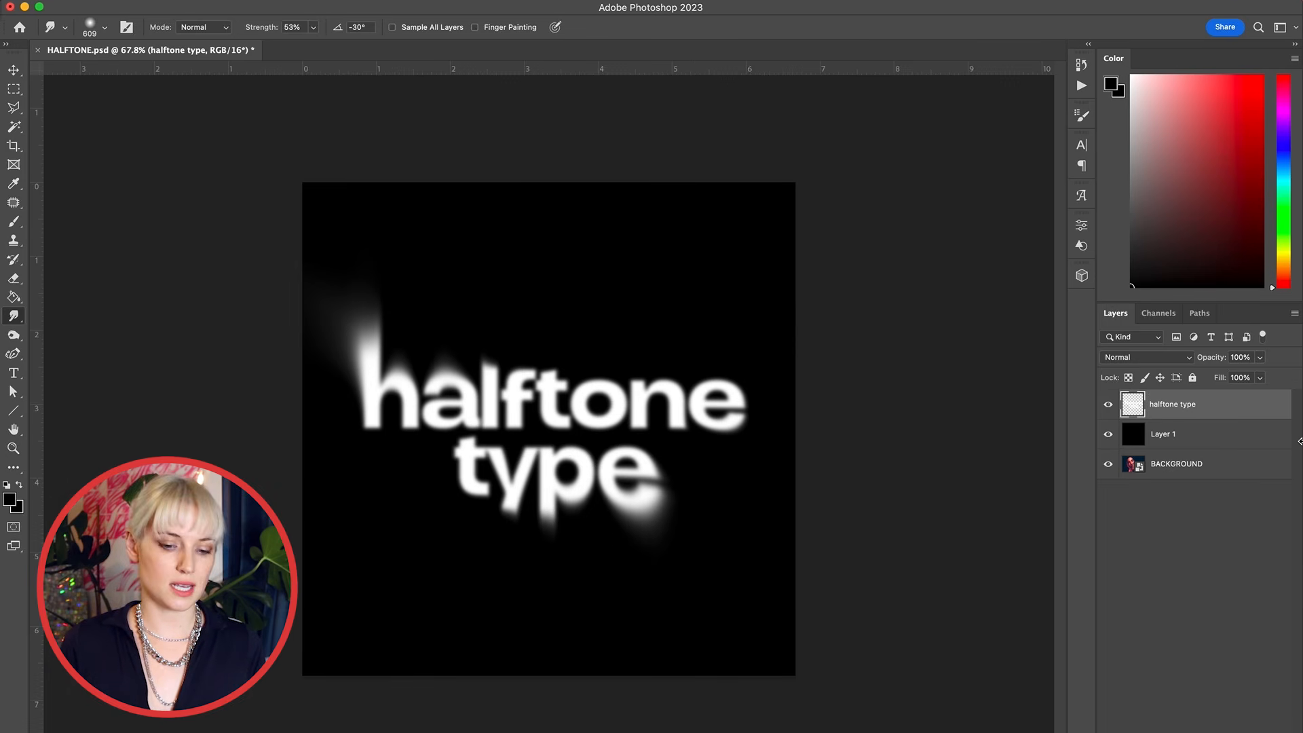
# Step: Convert the halftone type layer together with Layer 1 into a single smart object
pyautogui.keyDown('shift'); pyautogui.click(1213, 434); pyautogui.keyUp('shift')
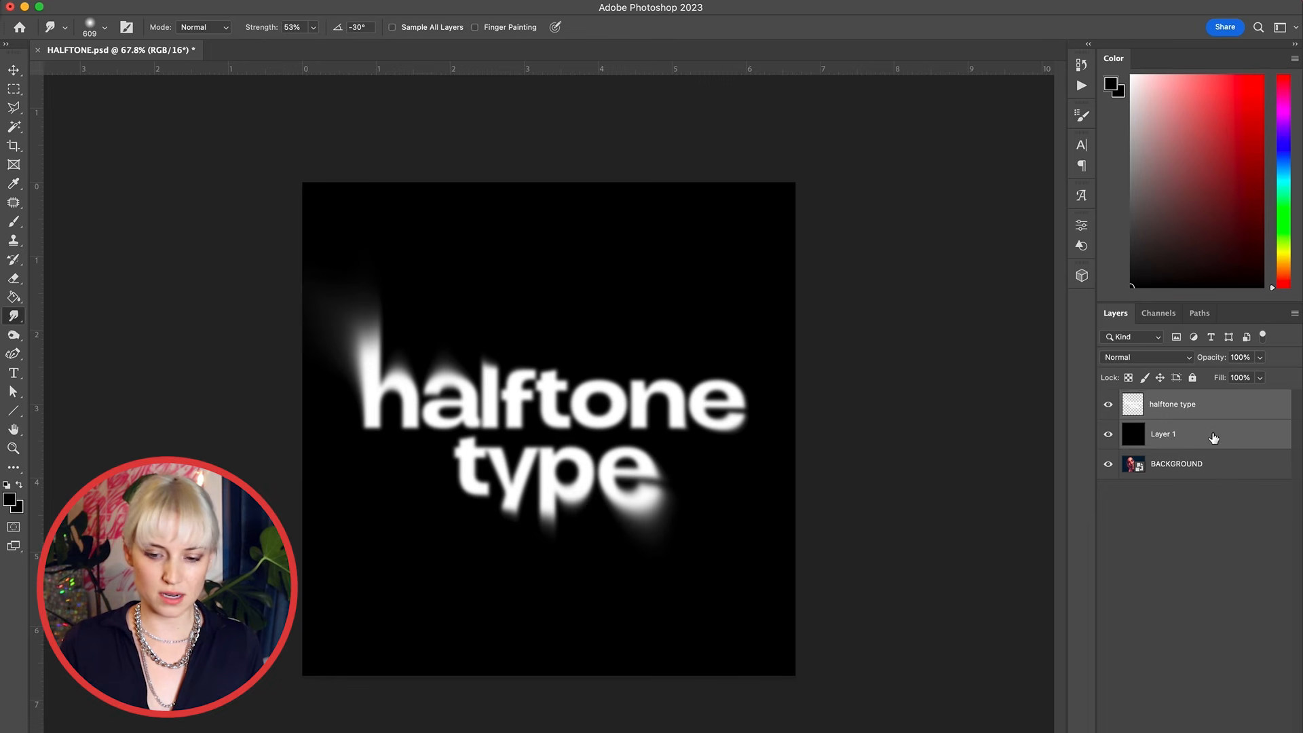
pyautogui.rightClick(1214, 434)
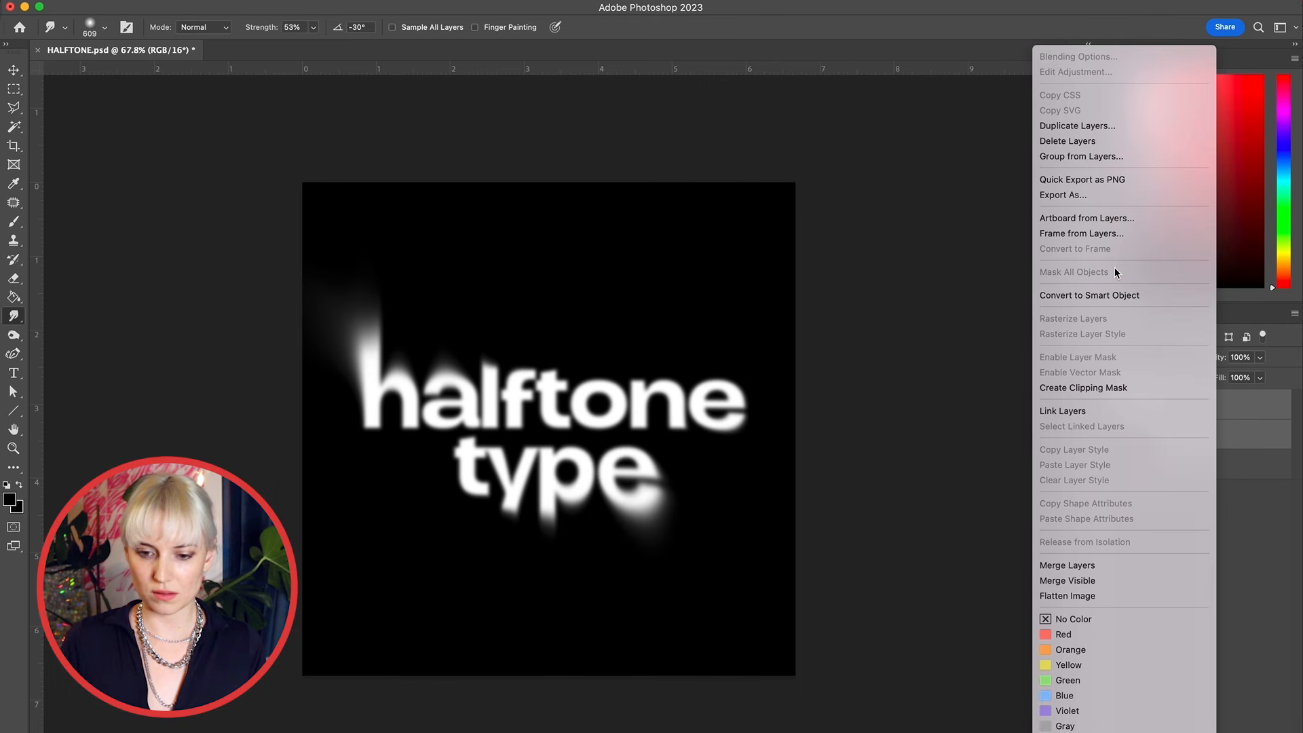
pyautogui.click(1114, 295)
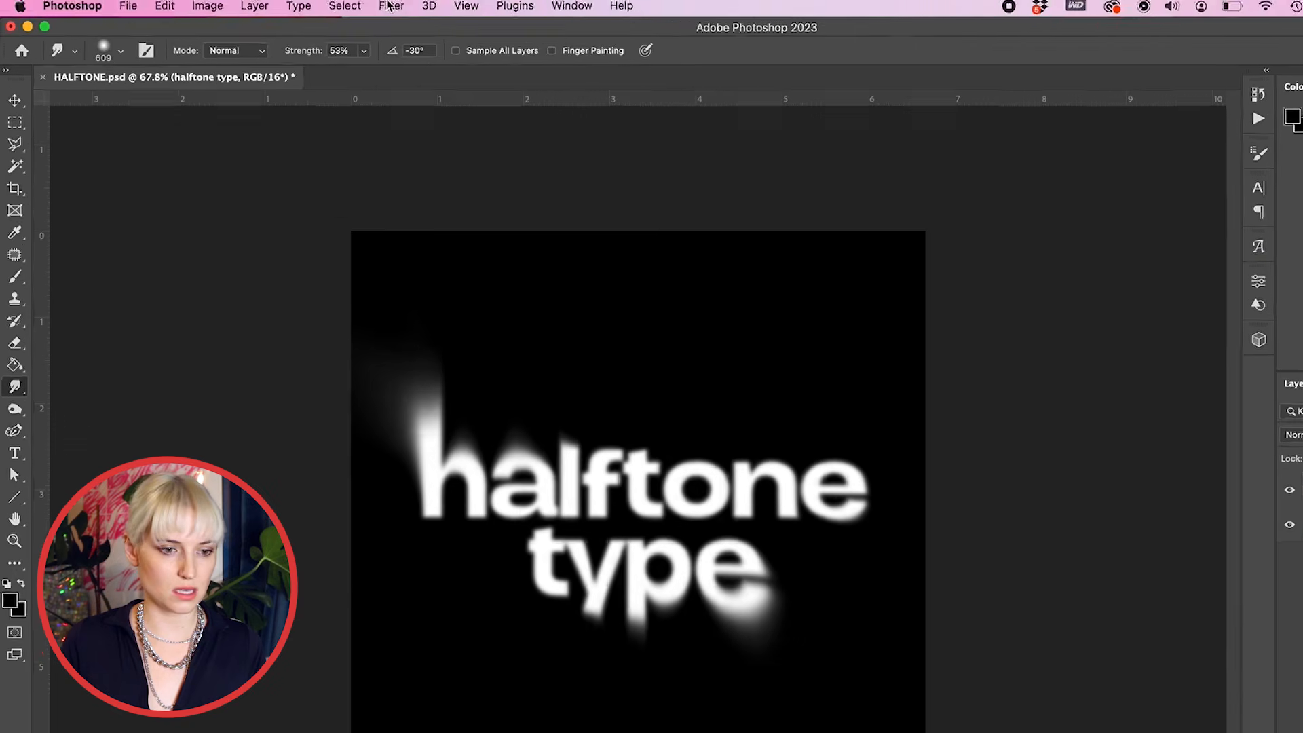
# Step: Apply the Color Halftone filter to the smart object with a max radius of 8 pixels
pyautogui.click(405, 9)
pyautogui.moveTo(478, 298)
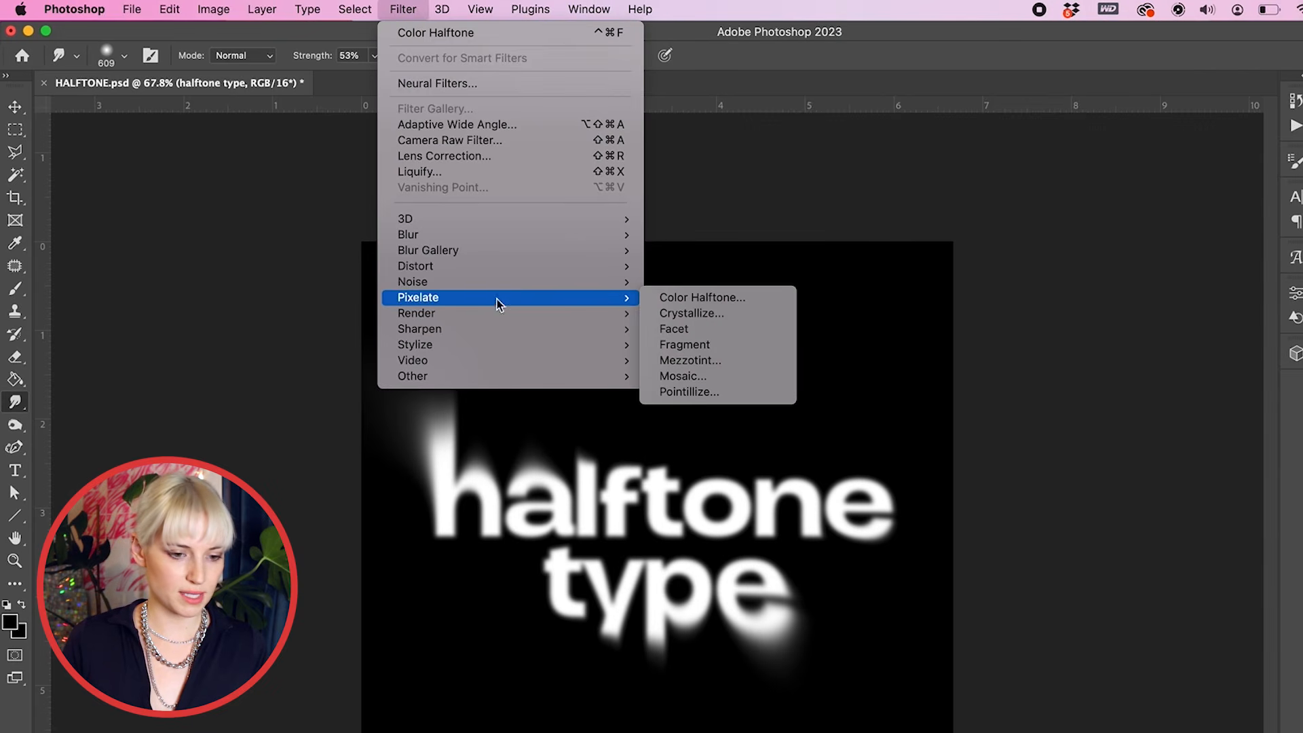
pyautogui.click(702, 298)
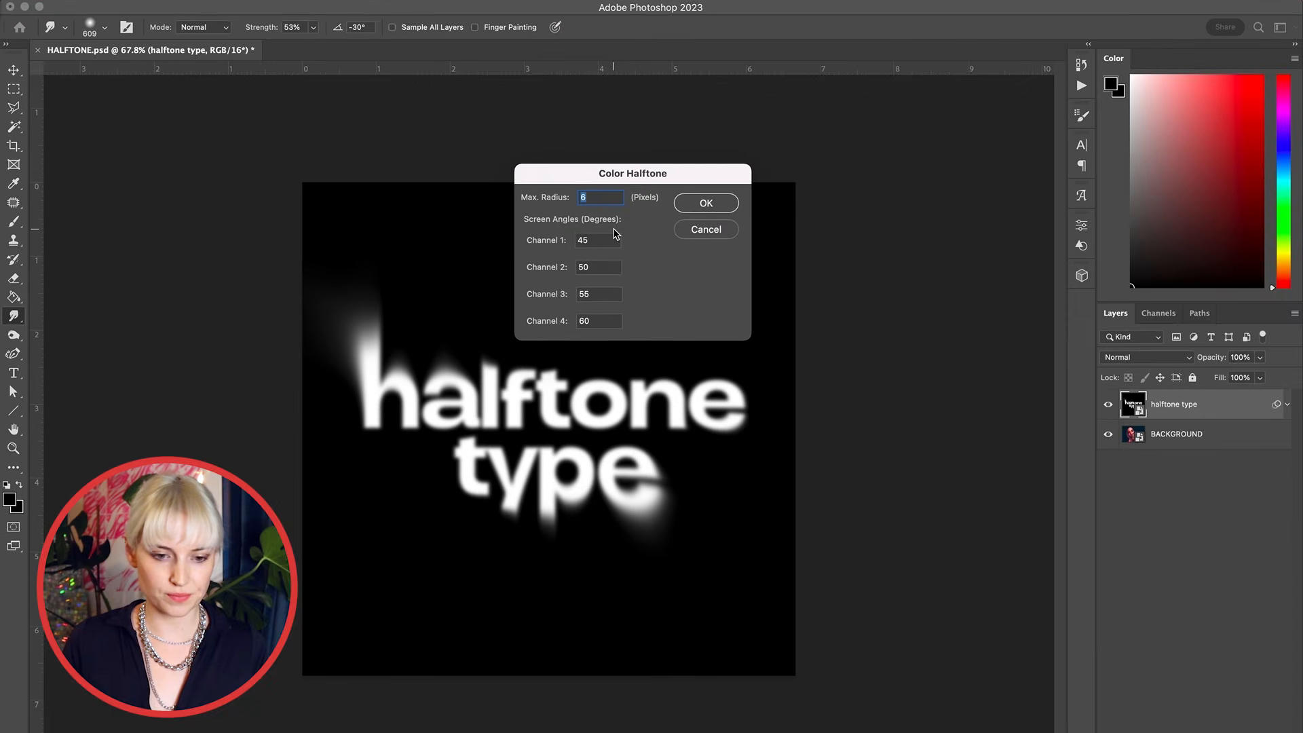
pyautogui.write('8')
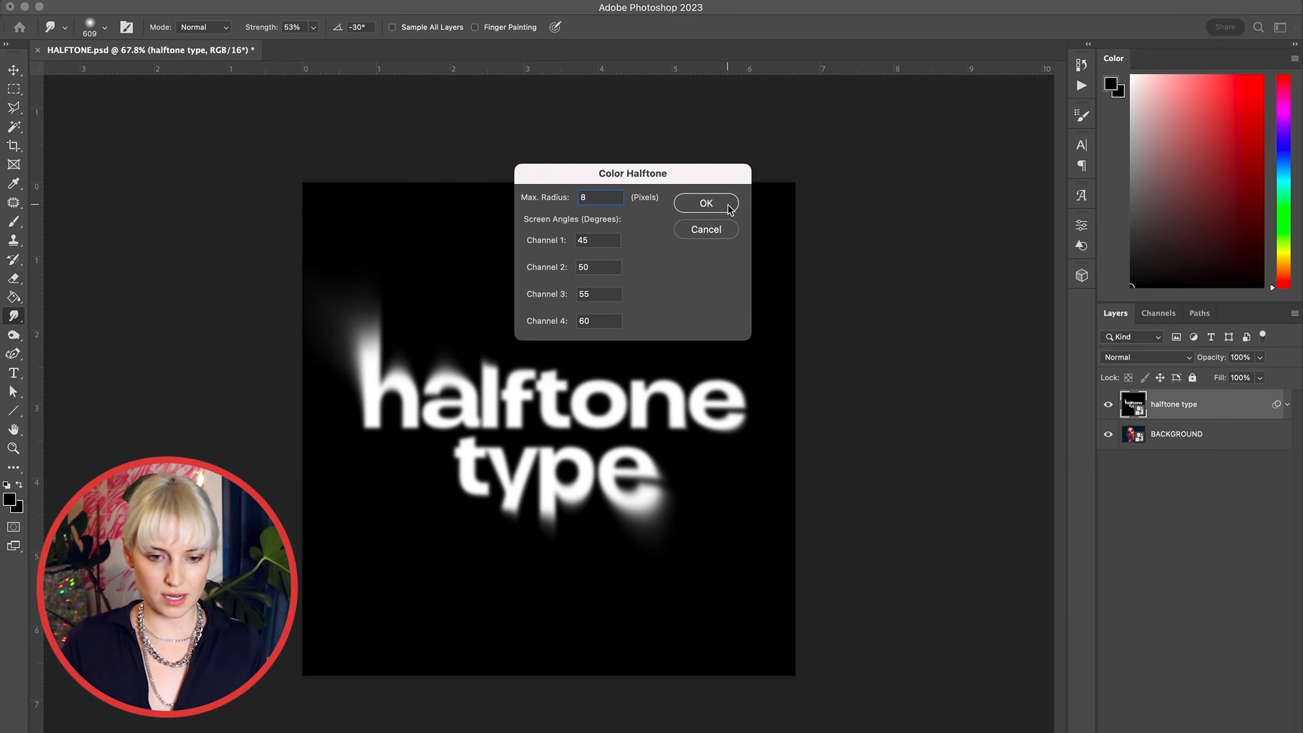
pyautogui.click(706, 204)
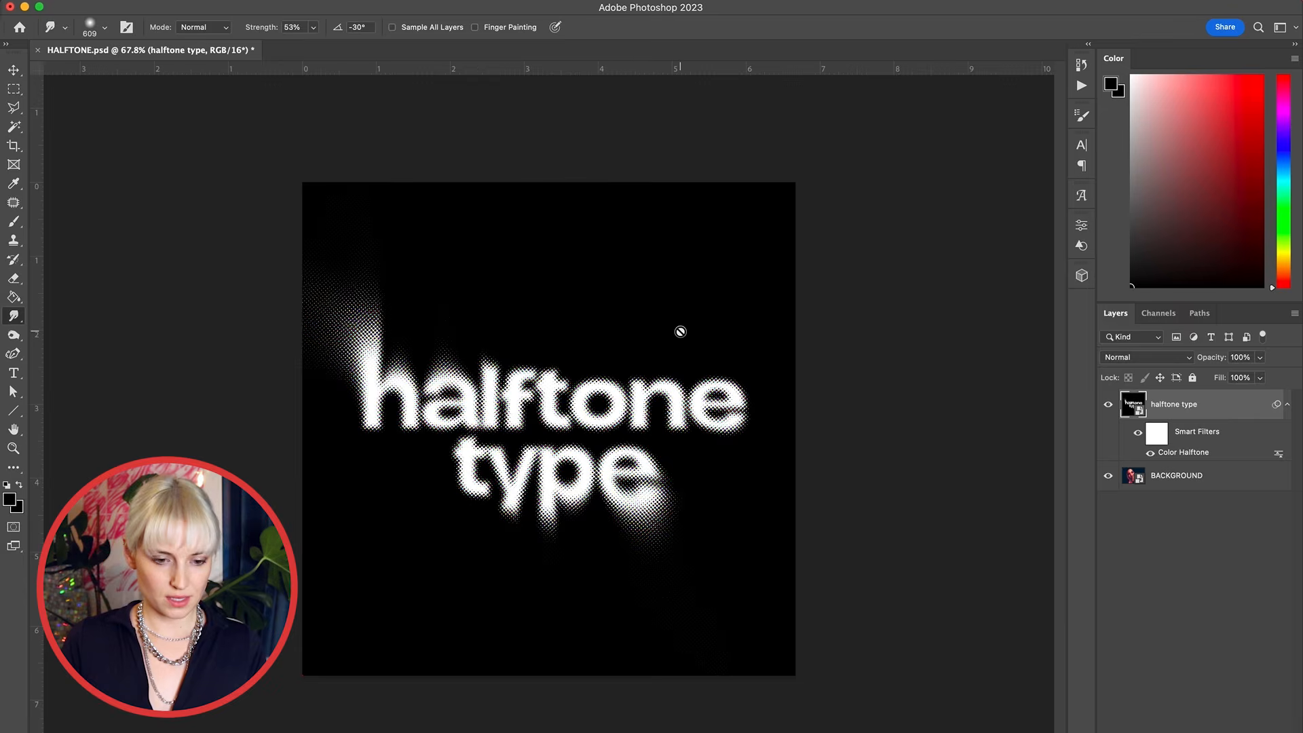
# Step: Try inverting the halftone type smart object and undo the inversion
pyautogui.scroll(5, 681, 332)
pyautogui.scroll(-4, 681, 332)
pyautogui.hscroll(3, 681, 331)
pyautogui.scroll(5, 680, 331)
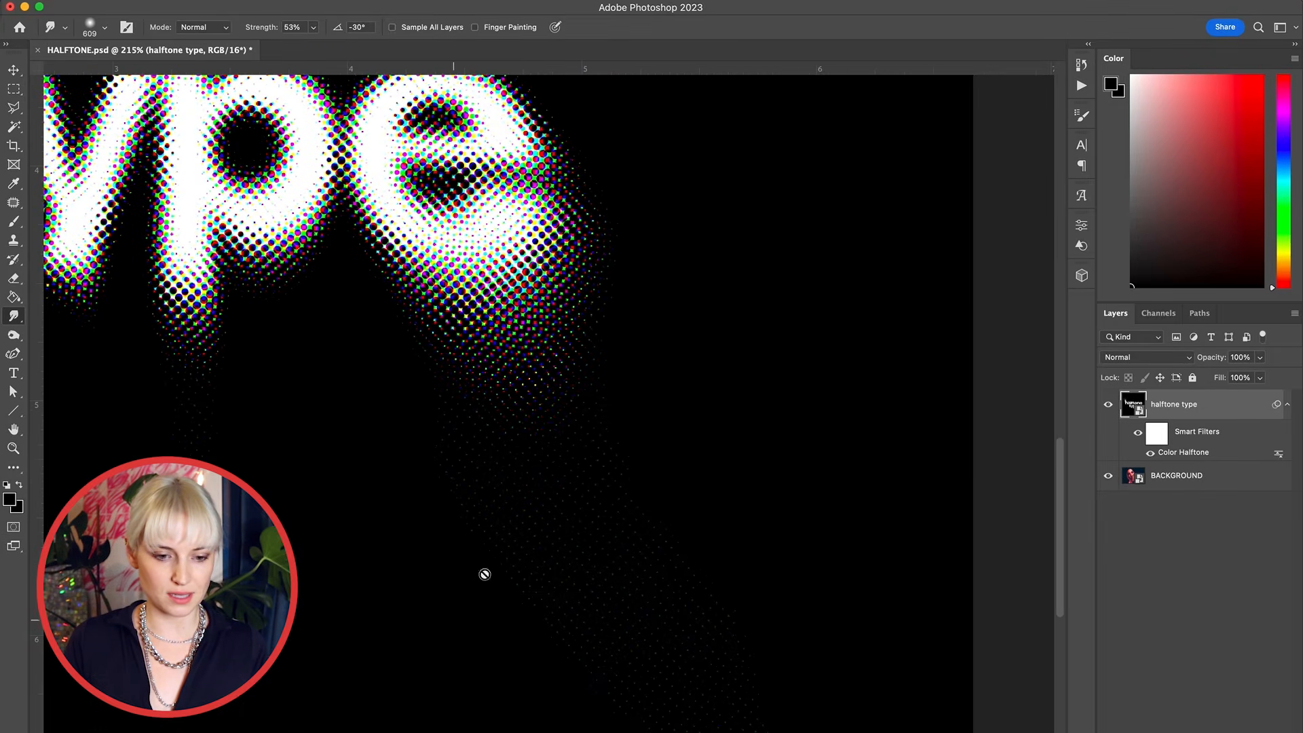
pyautogui.scroll(-6, 533, 501)
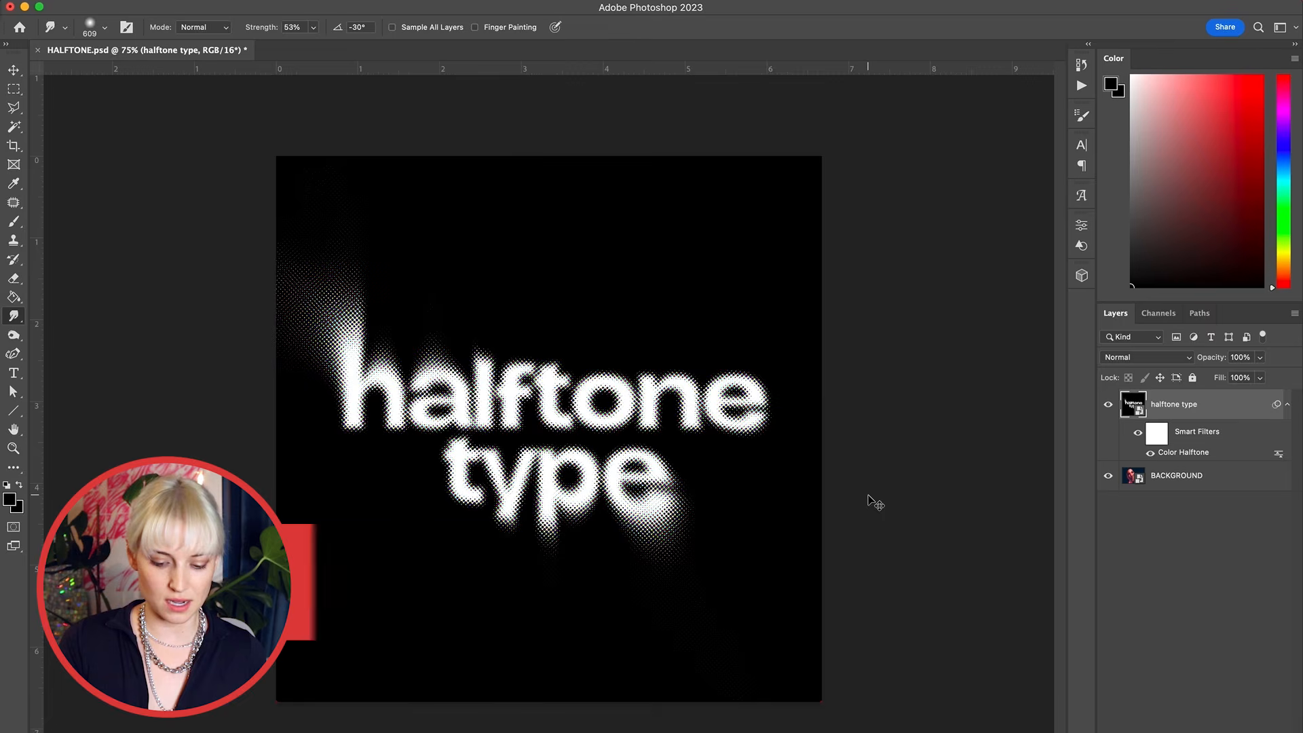
pyautogui.press('super+i')
pyautogui.press('super+z')
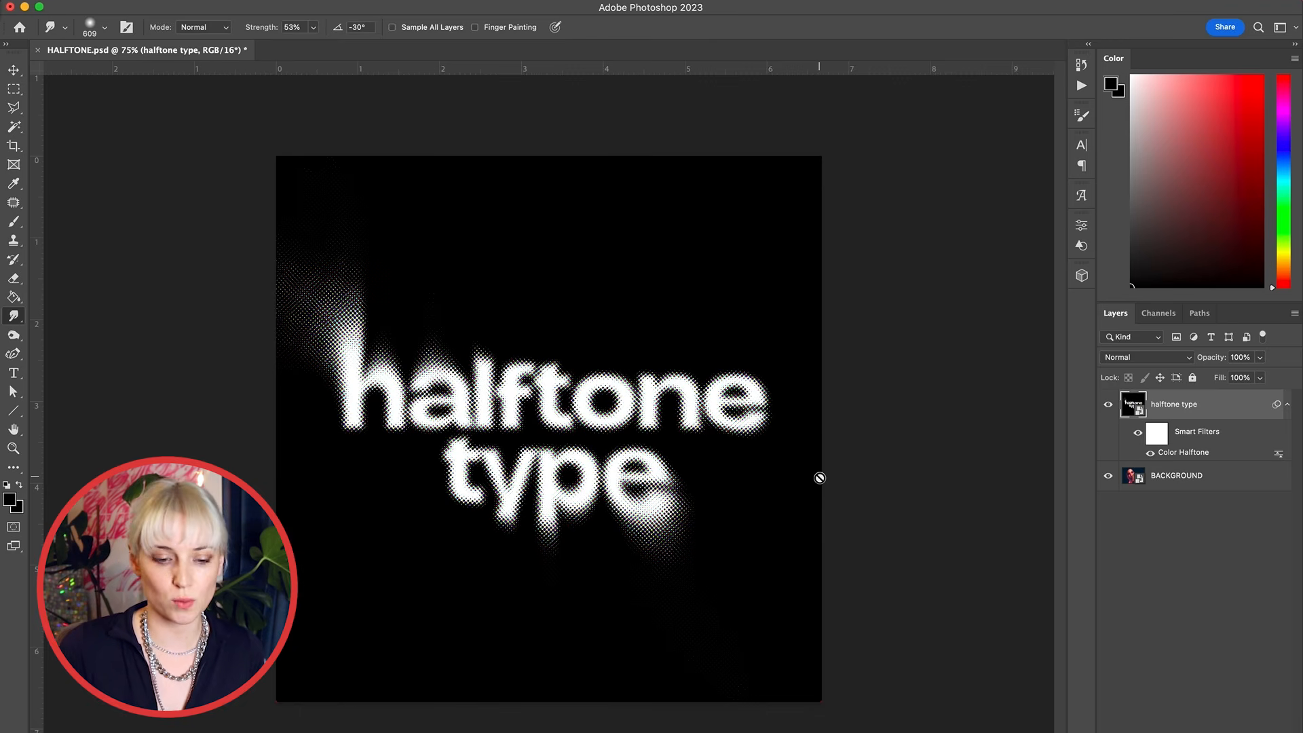
# Step: Set the halftone type layer's blend mode to Exclusion over the background photo
pyautogui.click(1109, 405)
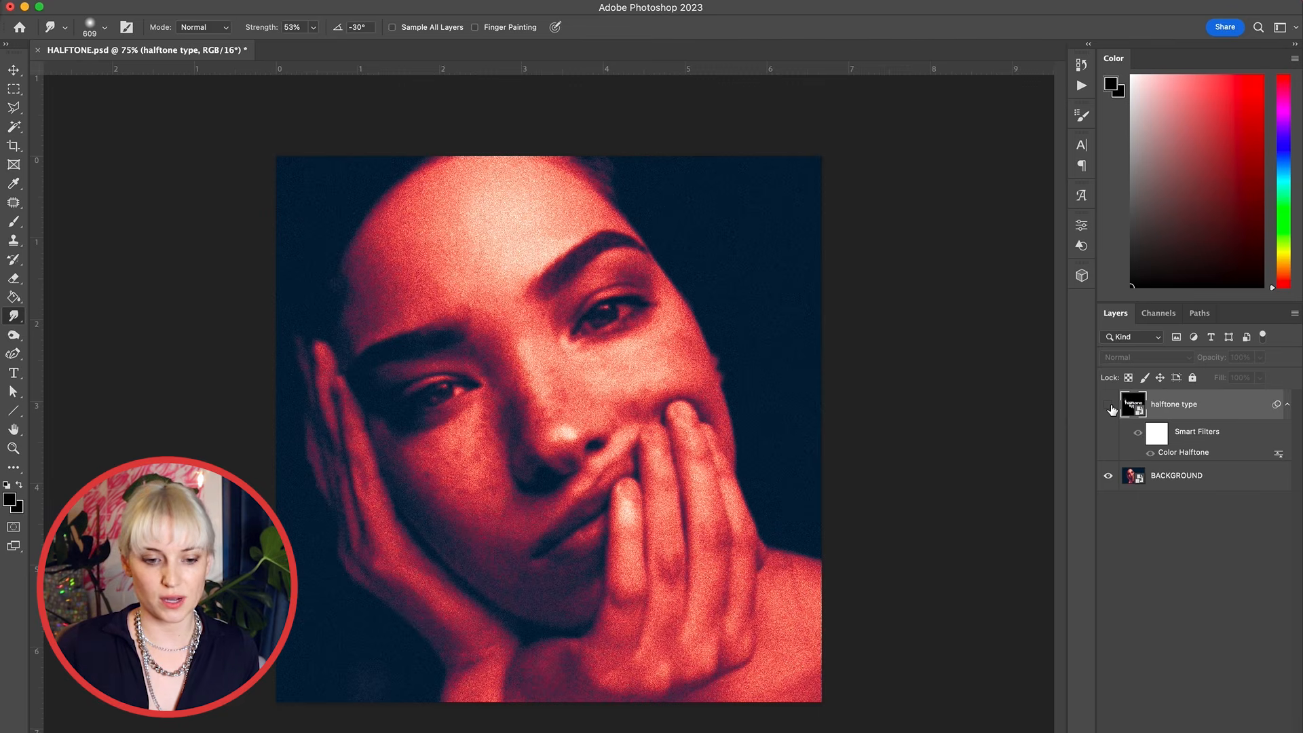
pyautogui.click(1109, 406)
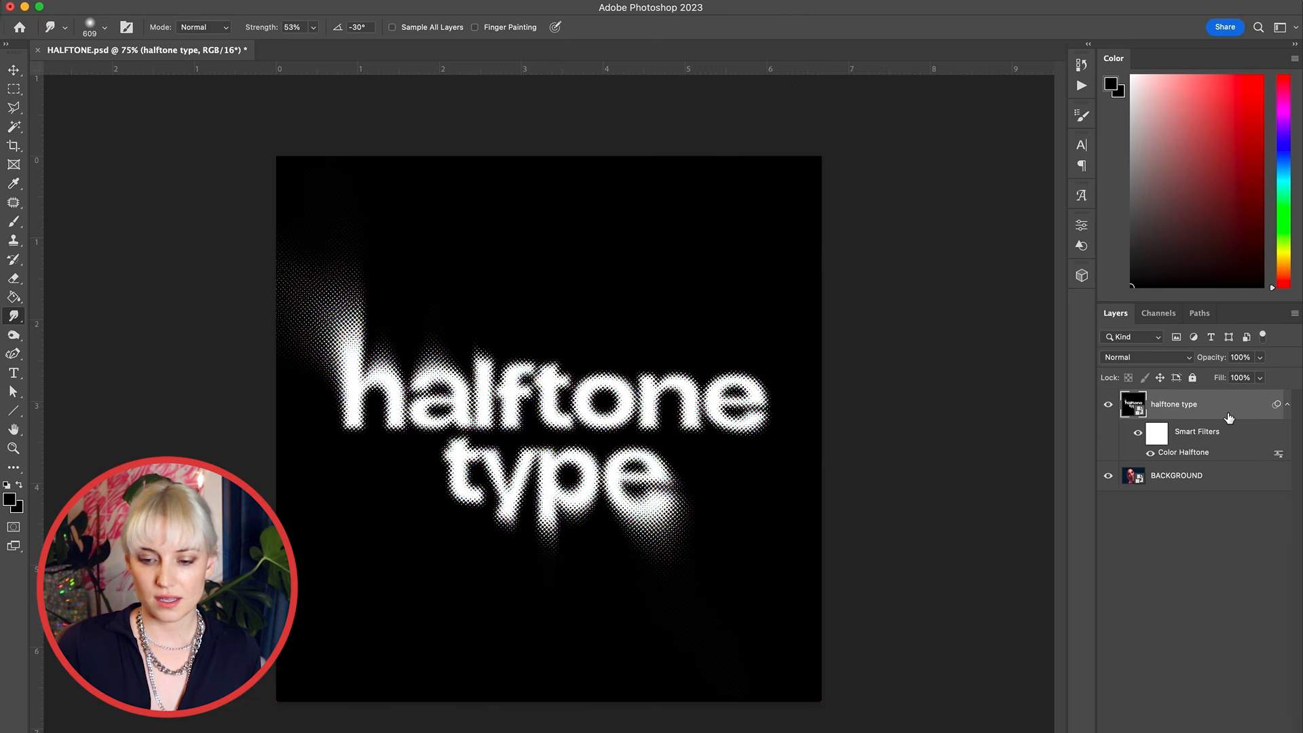
pyautogui.click(1152, 358)
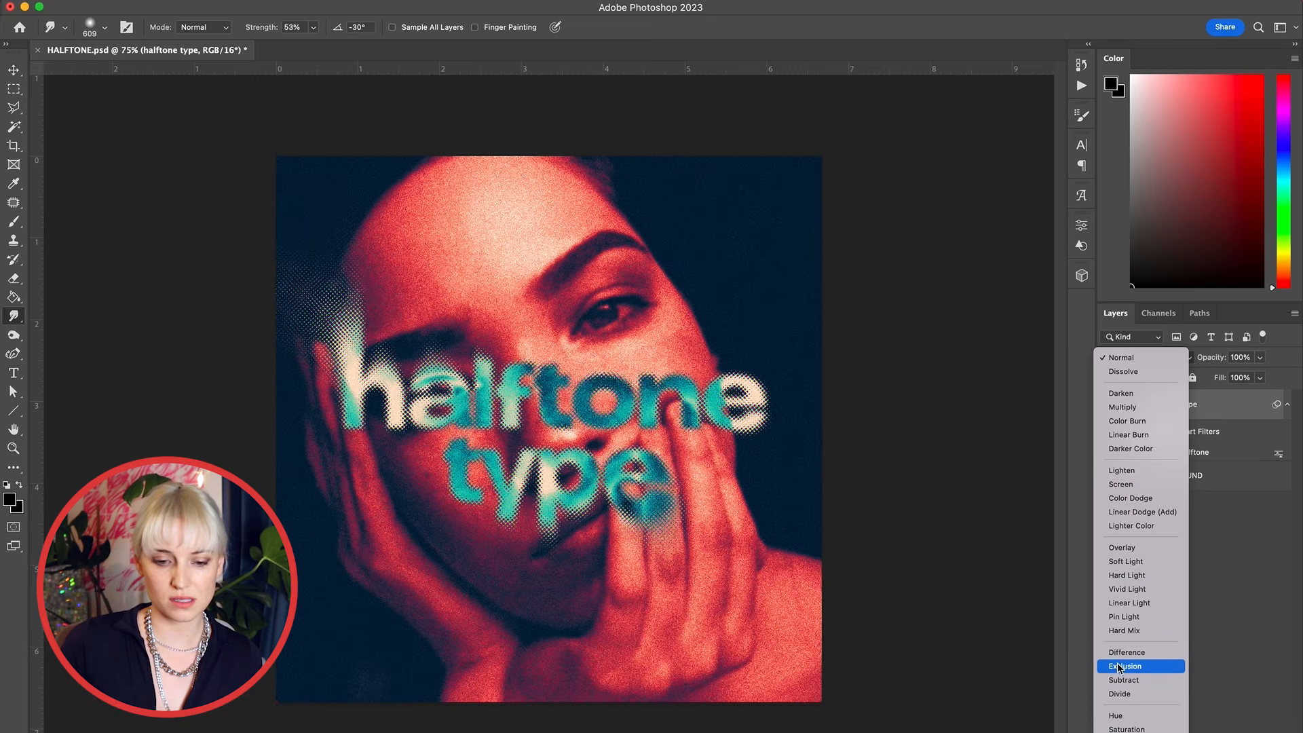
pyautogui.click(1156, 669)
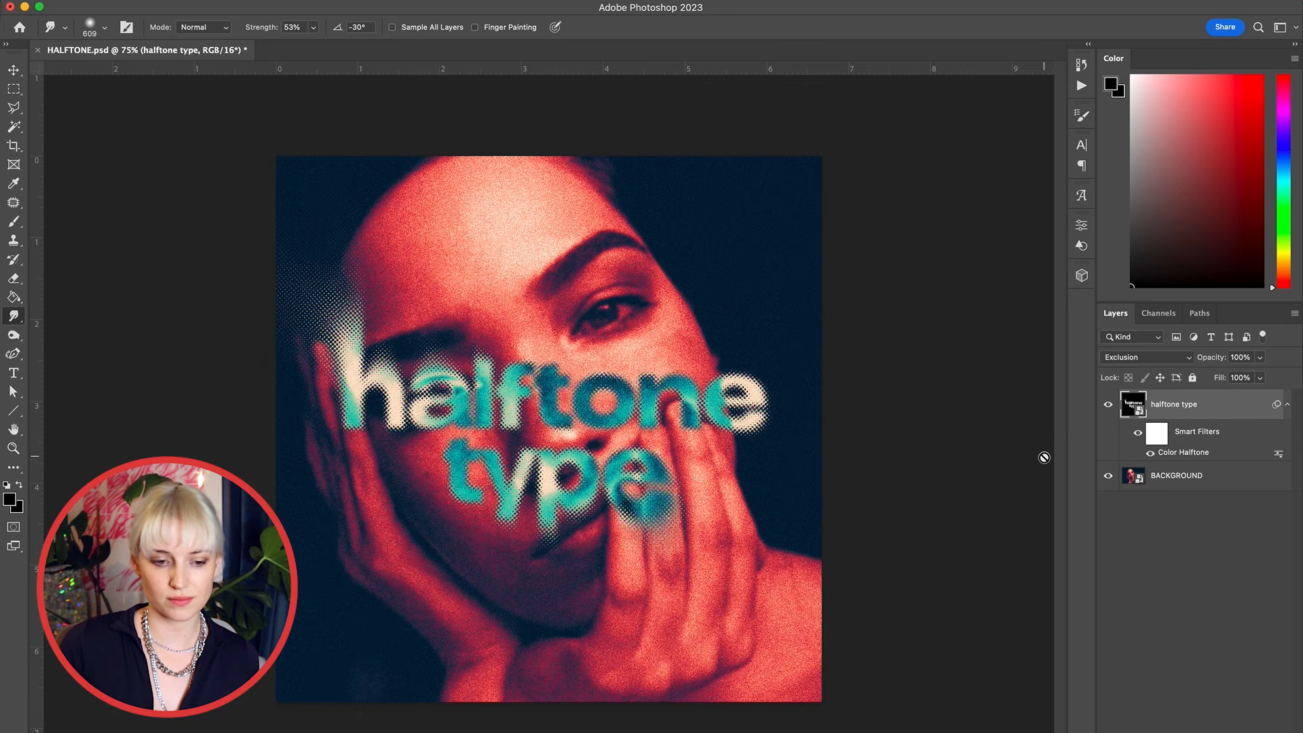